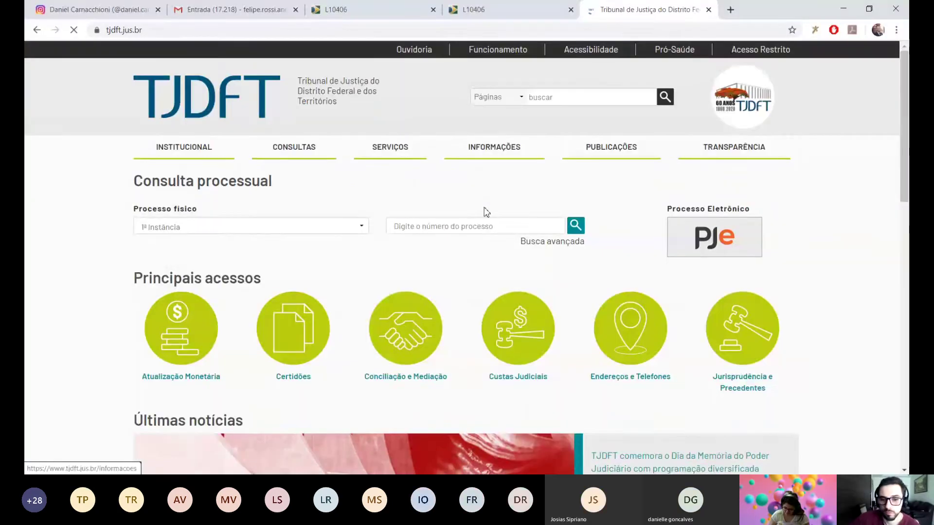
Open the Custas Judiciais page and examine its notices, registration instructions, fee guide list, refund rules and contact section.
scroll(483, 211, "down", 2)
left_click(520, 215)
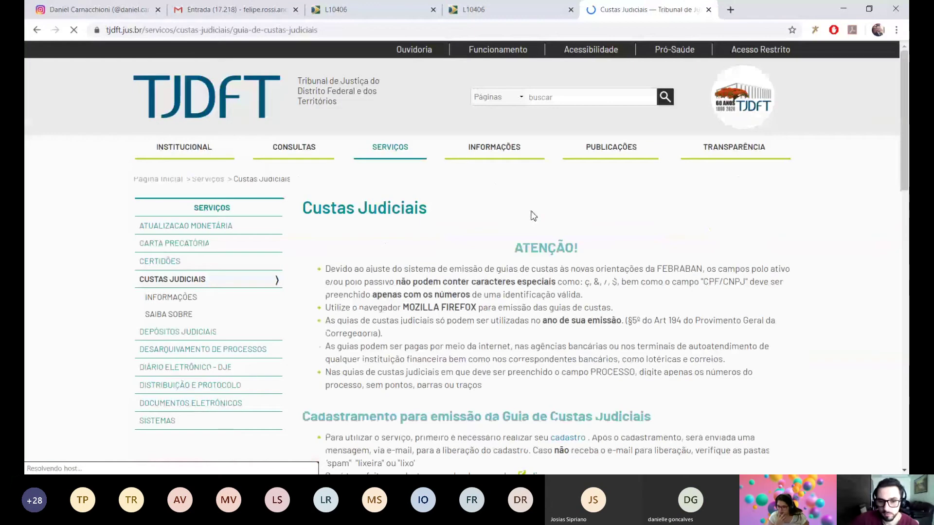
scroll(533, 216, "down", 3)
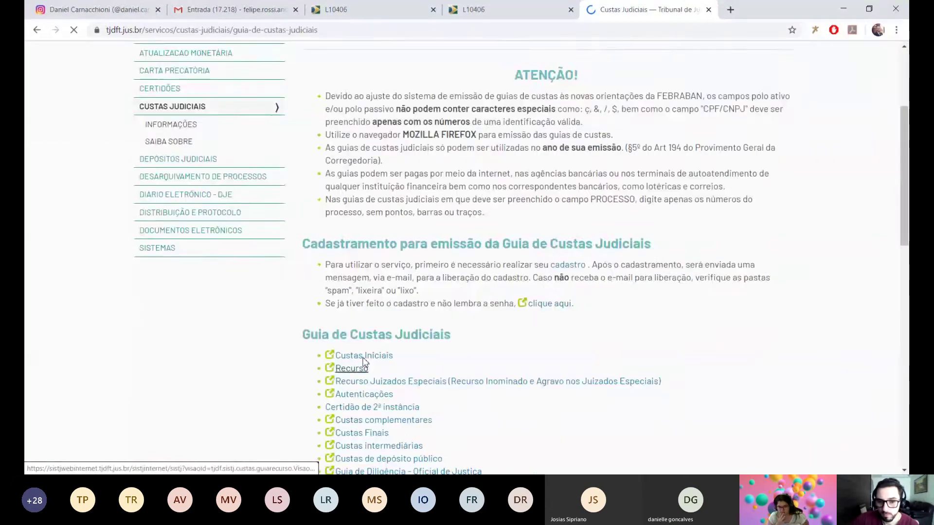
scroll(492, 277, "down", 2)
scroll(594, 239, "up", 2)
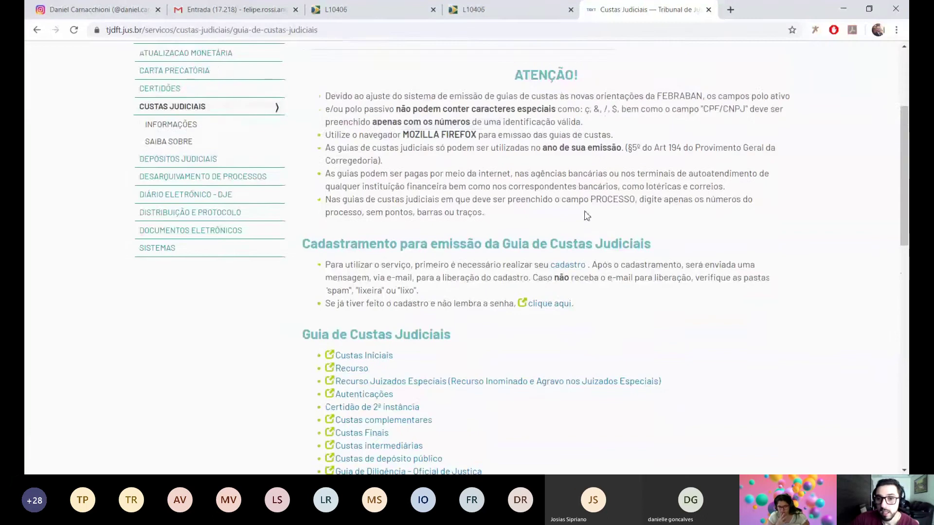
scroll(487, 272, "down", 1)
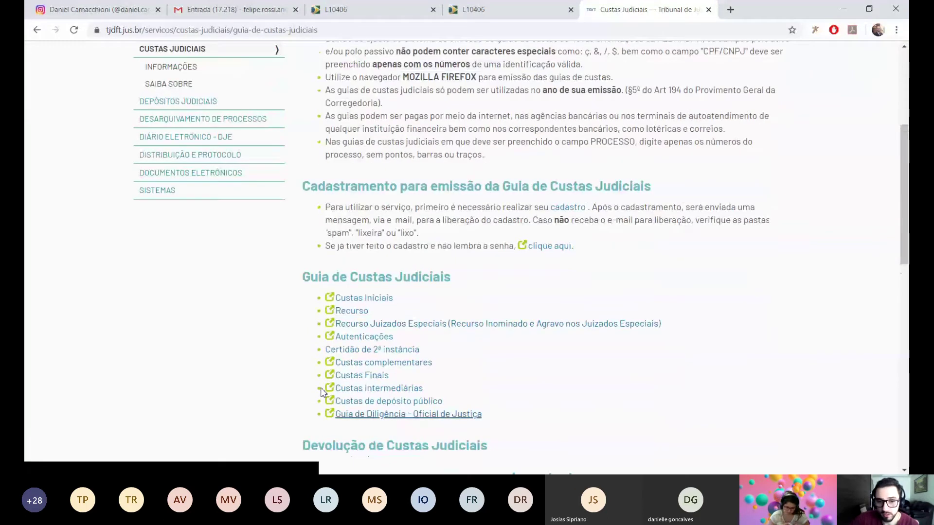
scroll(481, 336, "down", 2)
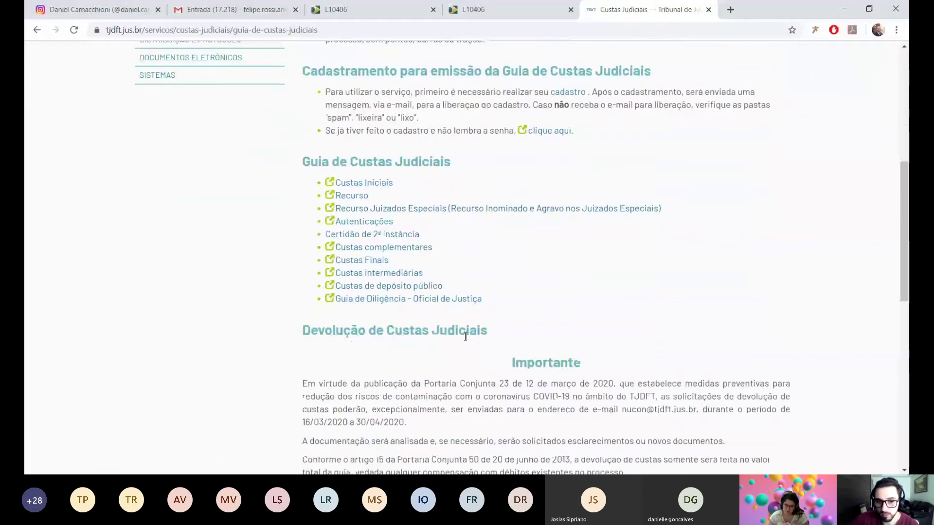
scroll(448, 319, "down", 5)
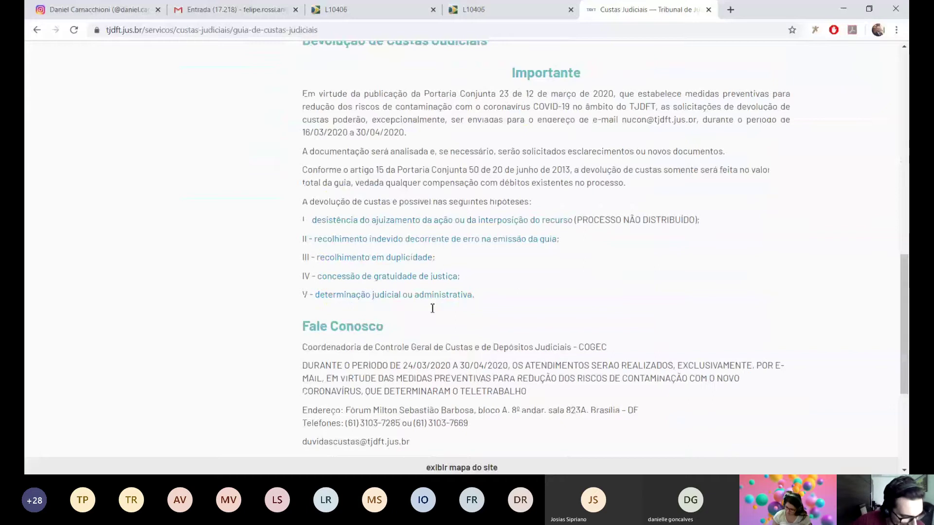
scroll(394, 255, "up", 8)
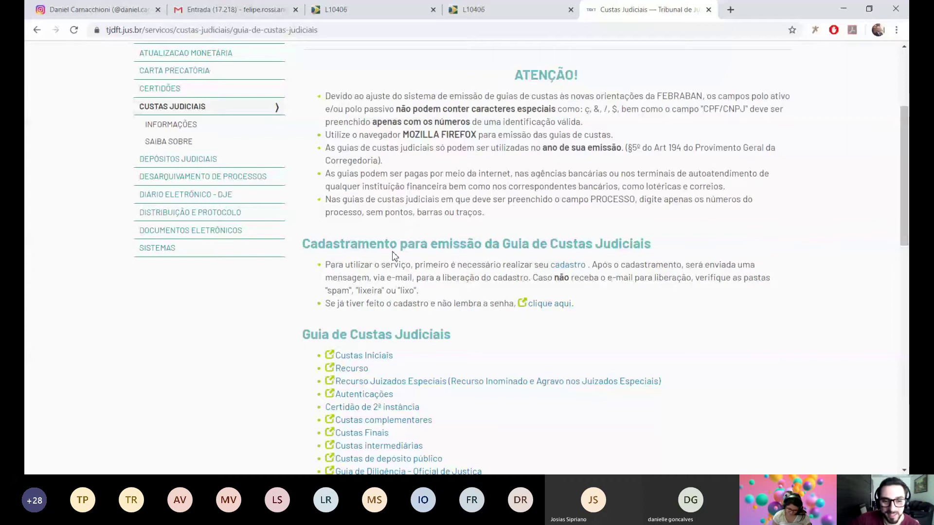
scroll(394, 255, "up", 2)
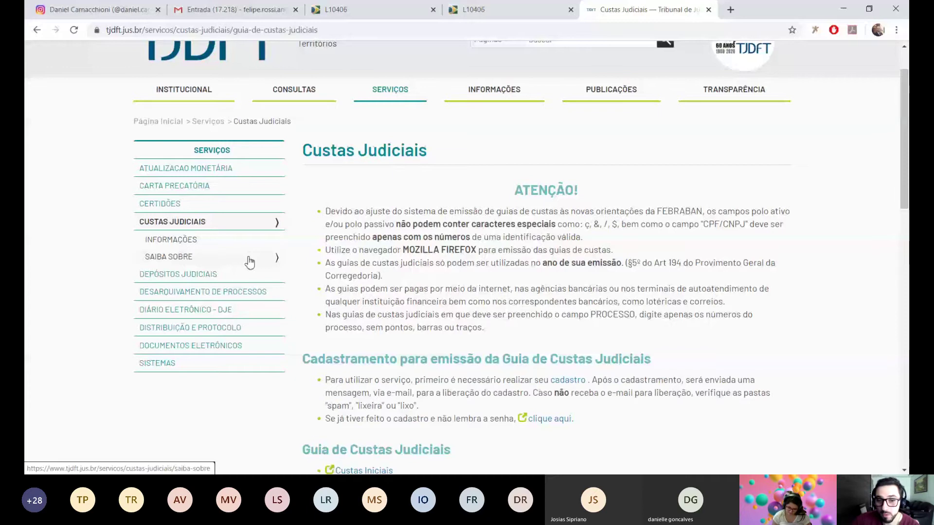
scroll(249, 263, "down", 4)
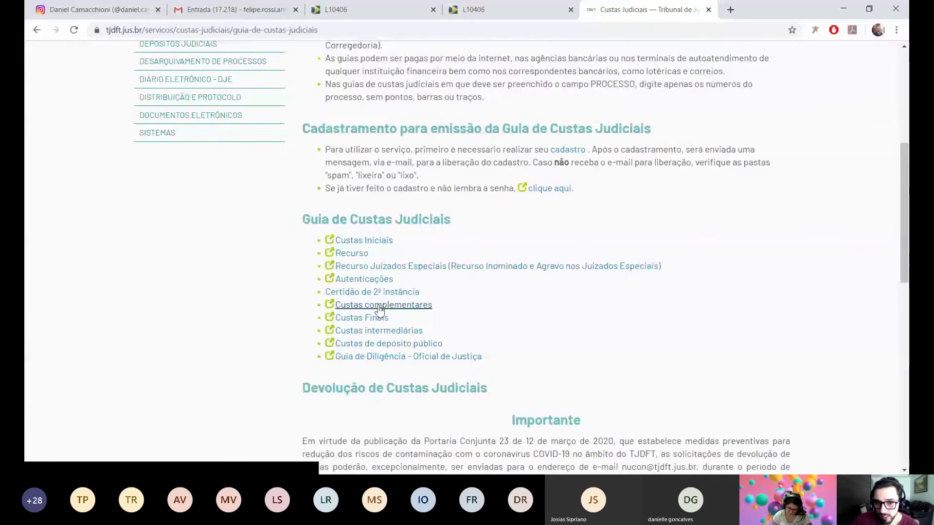
View the access page for the Custas Finais guide, close it and return to the court's home page.
left_click(372, 321)
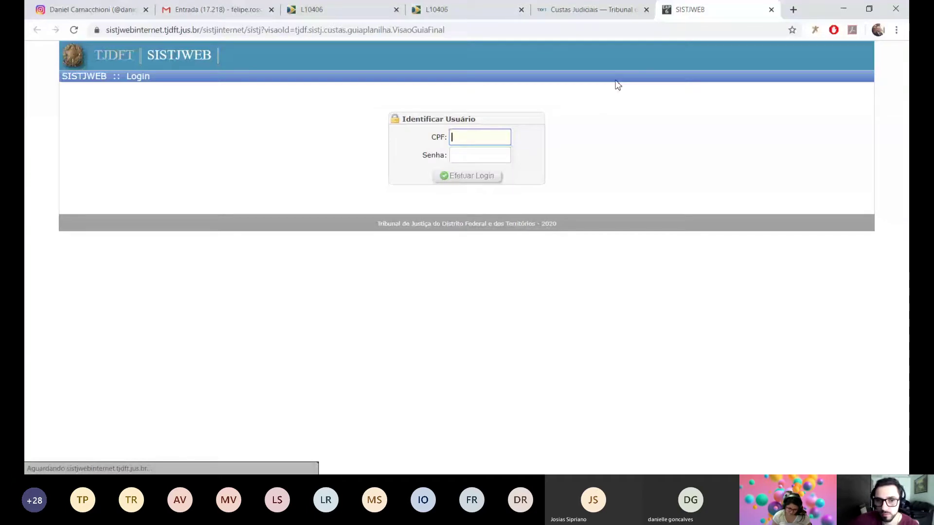
key("ctrl+w")
key("alt+Left")
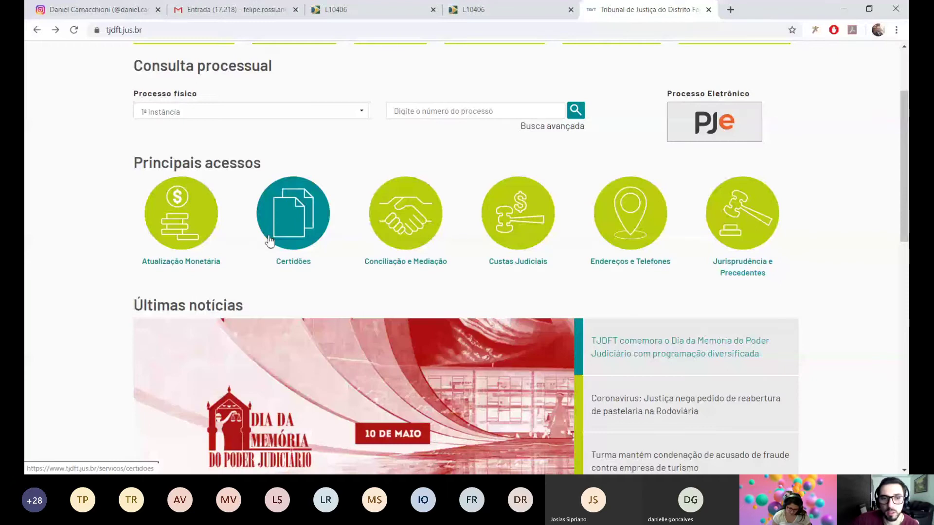
Open the Atualização Monetária calculation page and go to its Formulário section.
key("alt+Right")
scroll(698, 229, "down", 5)
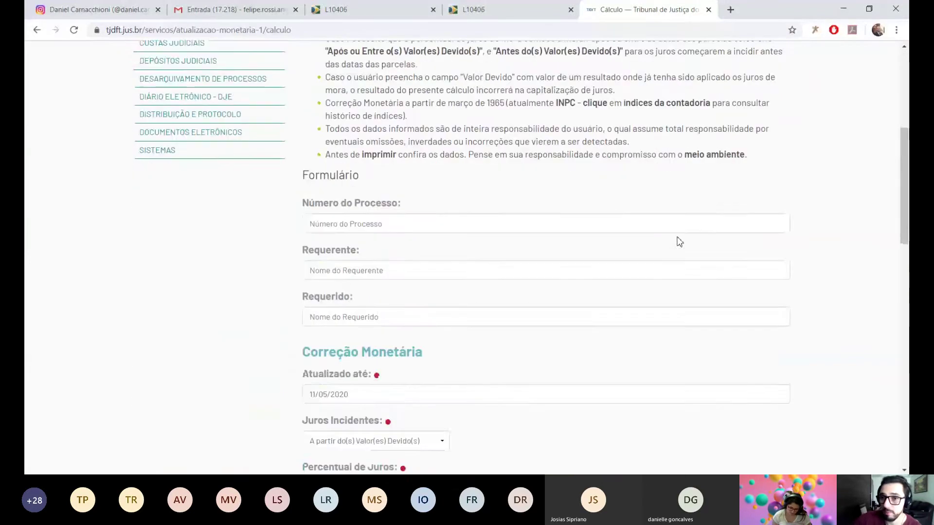
scroll(678, 242, "up", 2)
scroll(513, 199, "down", 2)
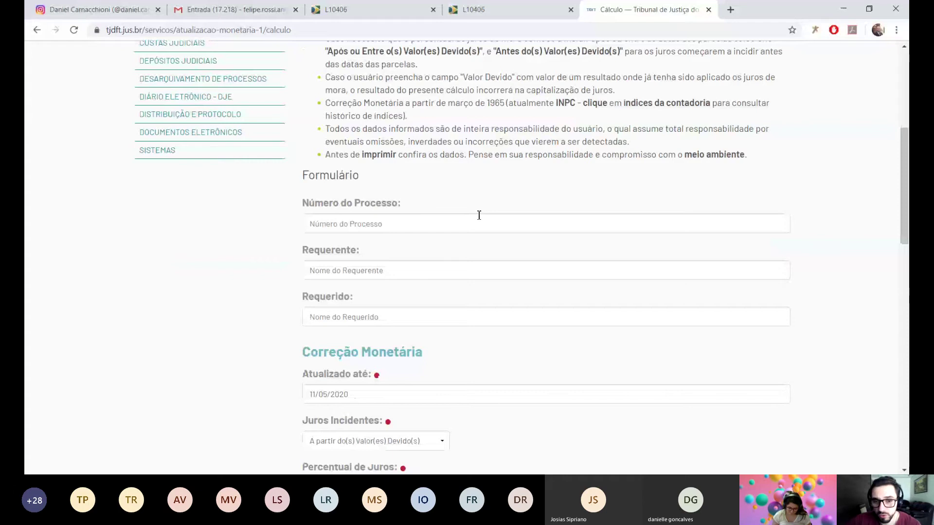
Fill in the calculation form's process number, the claimant's name (Requerente) and the defendant's name (Requerido).
scroll(411, 191, "down", 5)
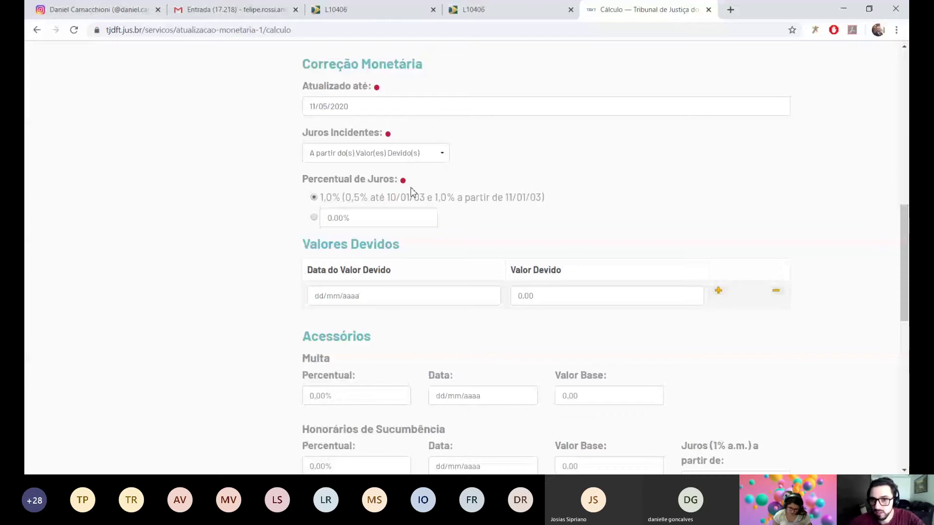
scroll(339, 259, "up", 5)
left_click(339, 260)
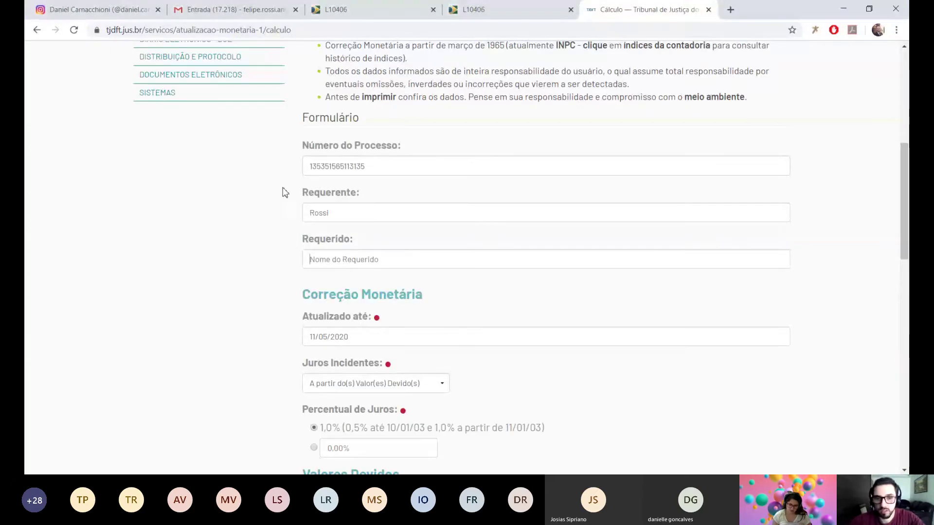
left_click(310, 252)
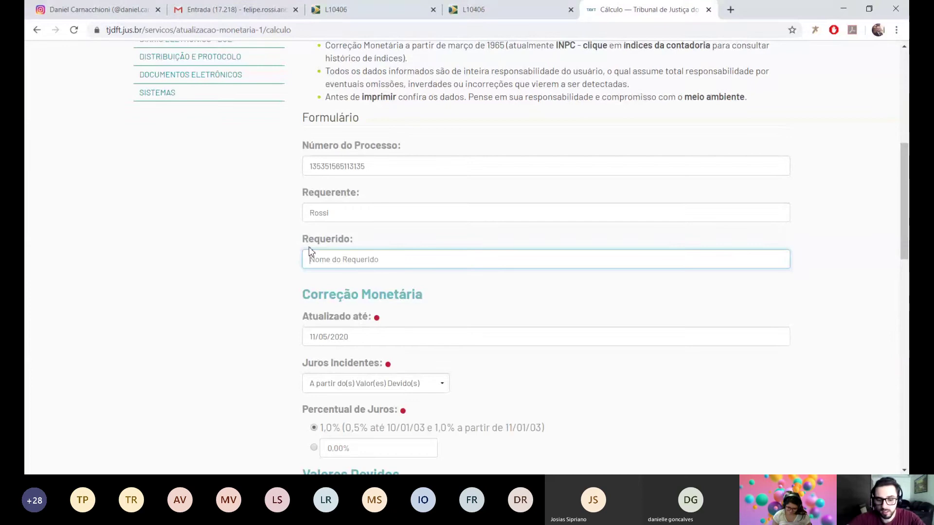
type("amanda")
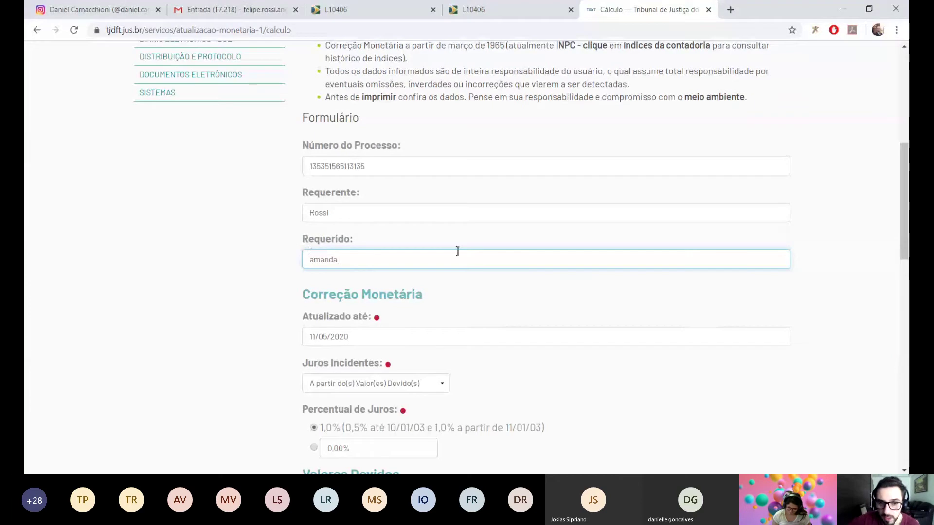
Enter an amount due of 5.000,00 dated 20/05/2020 under Valores Devidos.
scroll(414, 193, "down", 3)
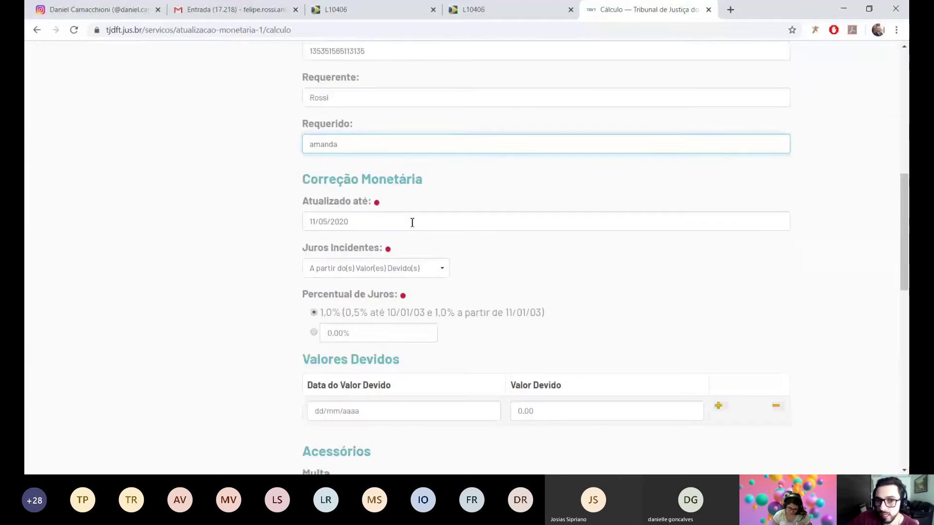
scroll(498, 213, "down", 1)
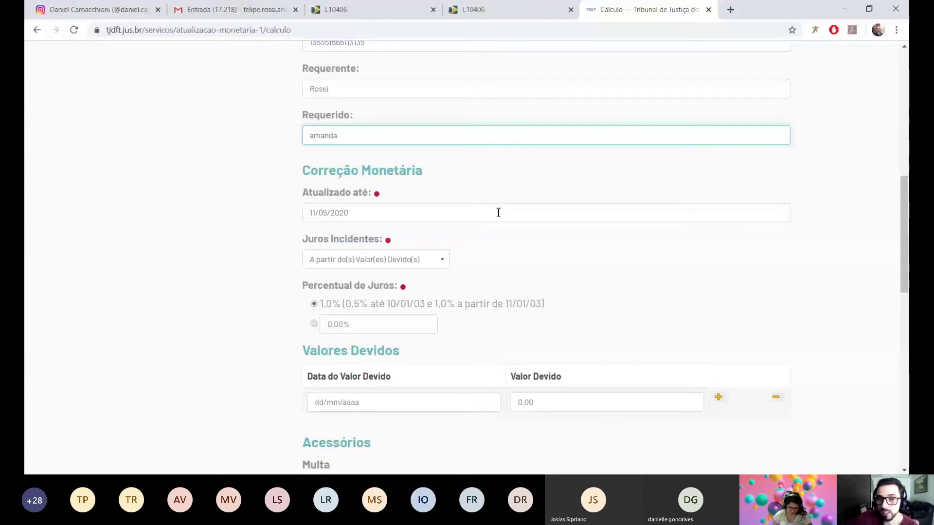
key("Tab")
scroll(498, 213, "down", 2)
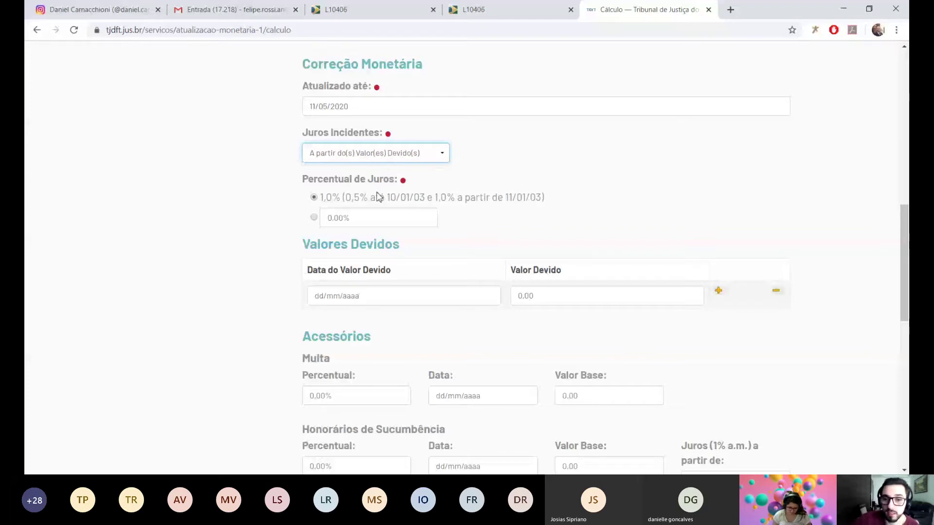
scroll(378, 210, "down", 2)
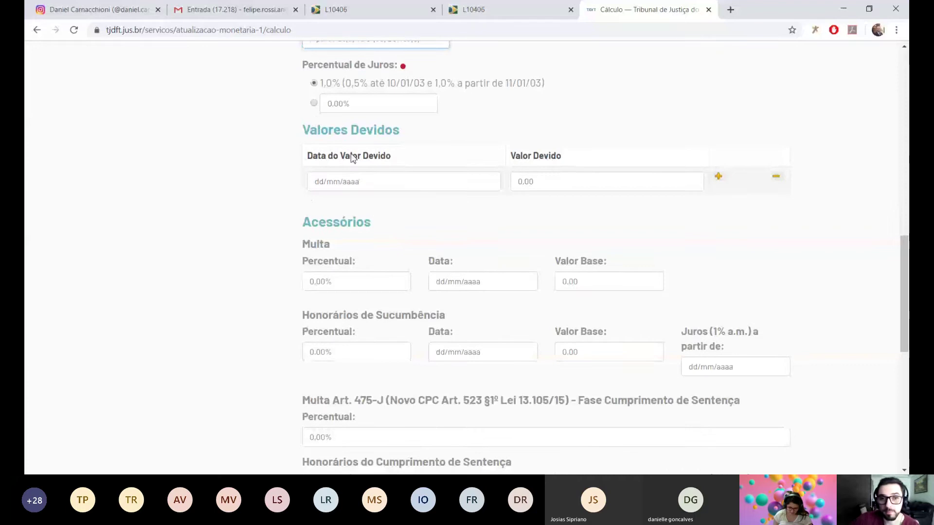
scroll(323, 292, "up", 2)
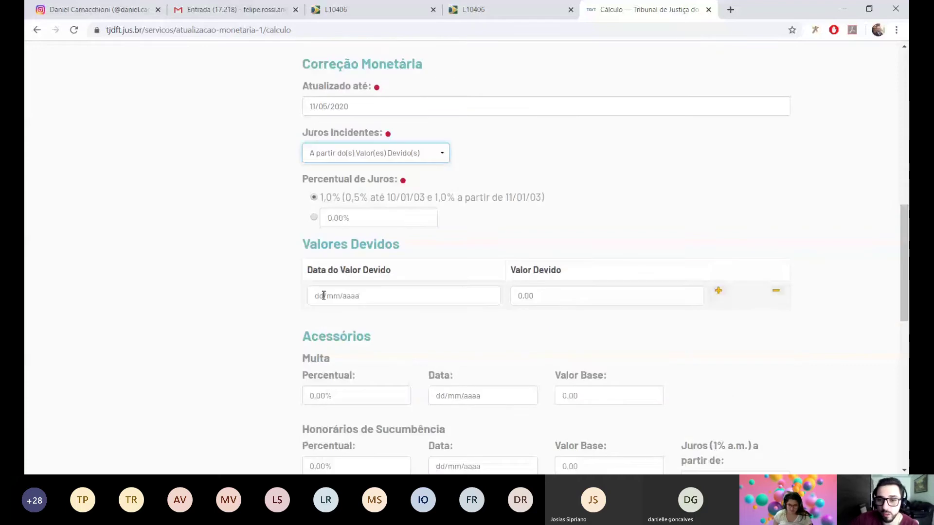
left_click(323, 295)
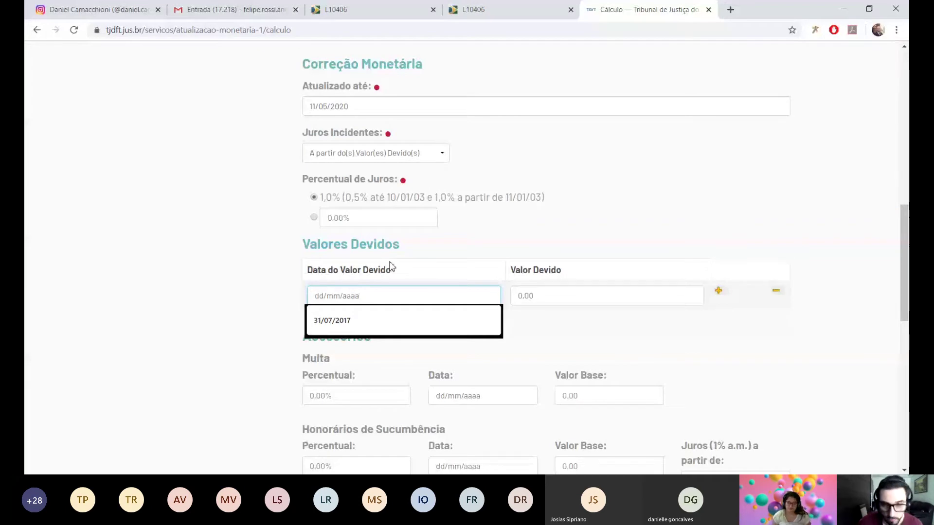
type("20")
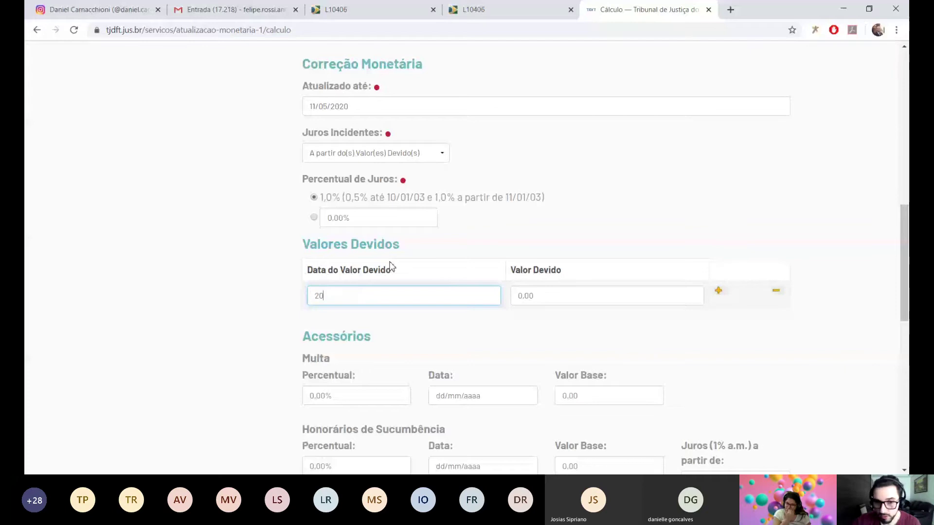
type("/0")
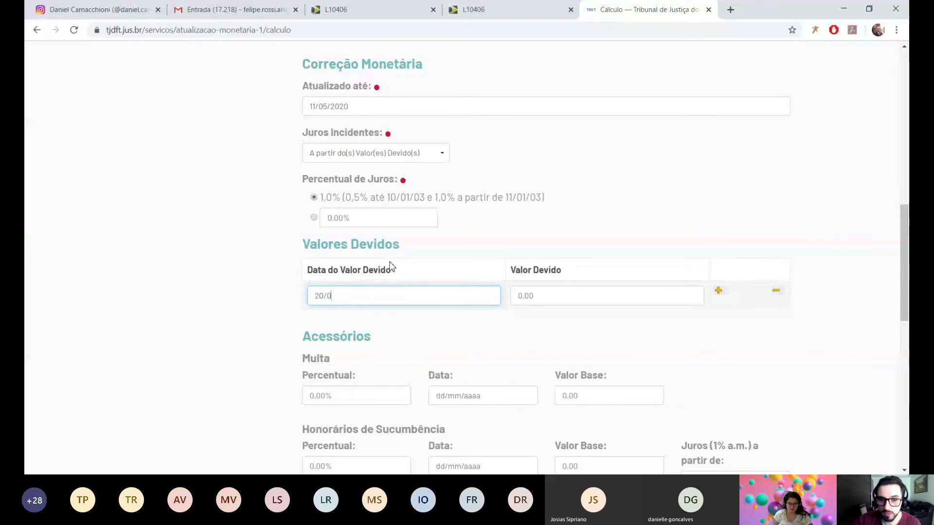
type("5/2020")
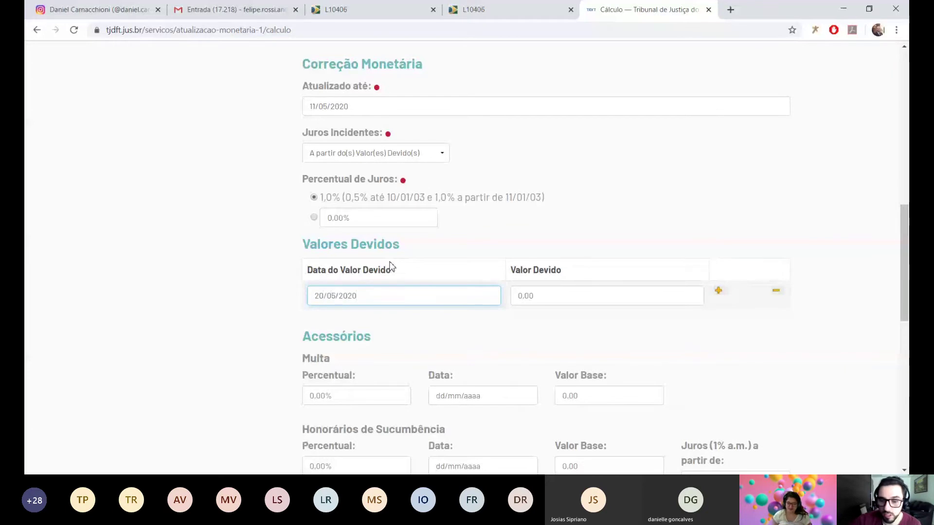
left_click(527, 302)
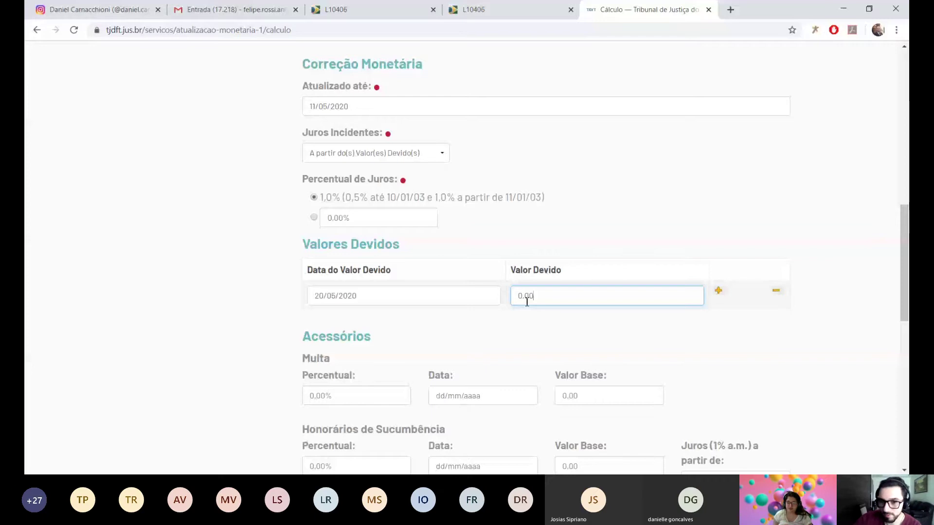
type("5.000.0")
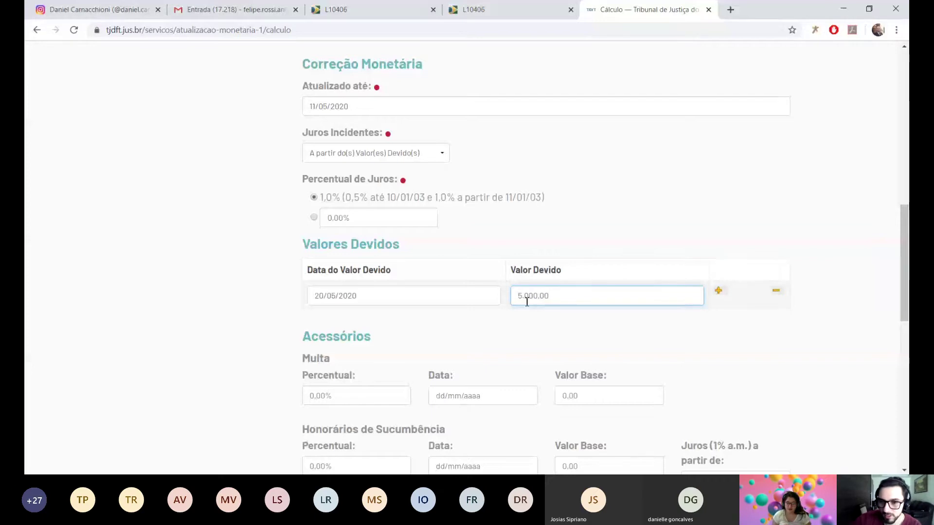
type("0")
Set the Multa under Acessórios to 1,00% with the date 21/05/2020.
scroll(736, 189, "down", 3)
scroll(548, 116, "down", 1)
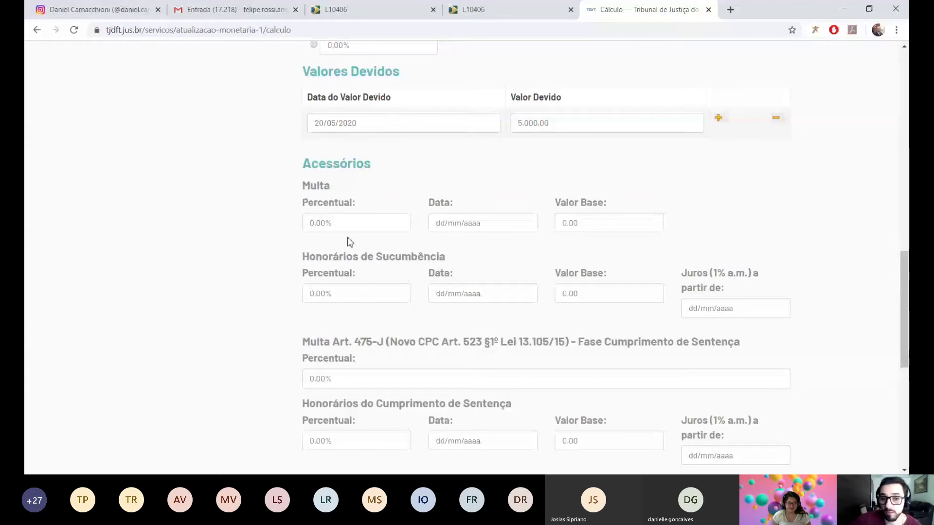
scroll(348, 242, "up", 6)
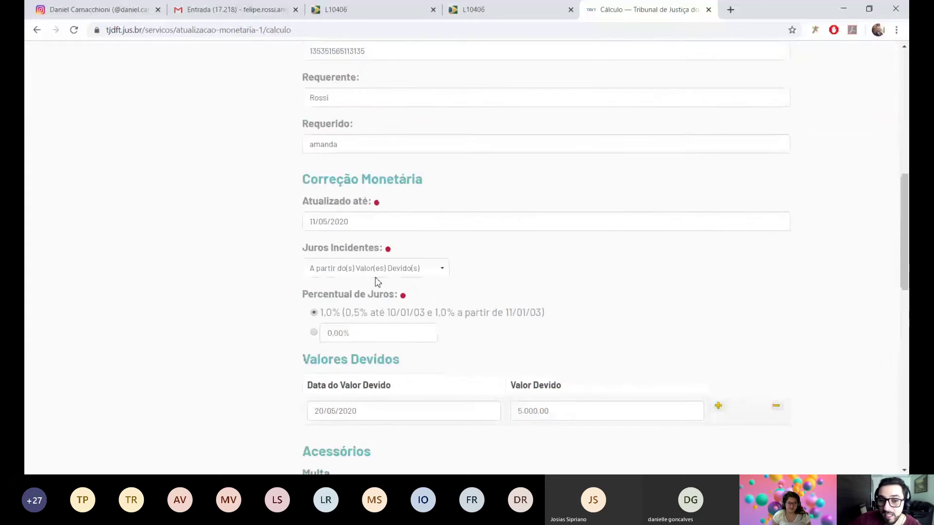
scroll(349, 298, "down", 6)
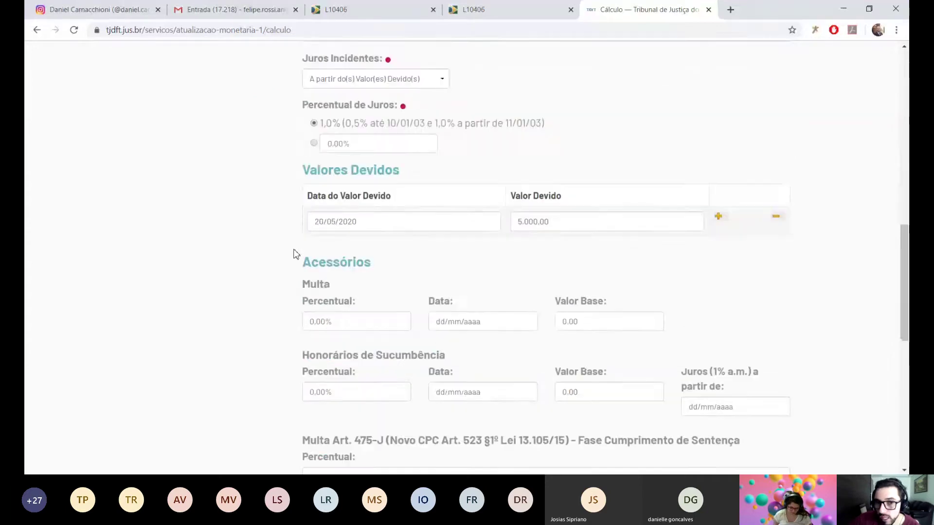
left_click(324, 227)
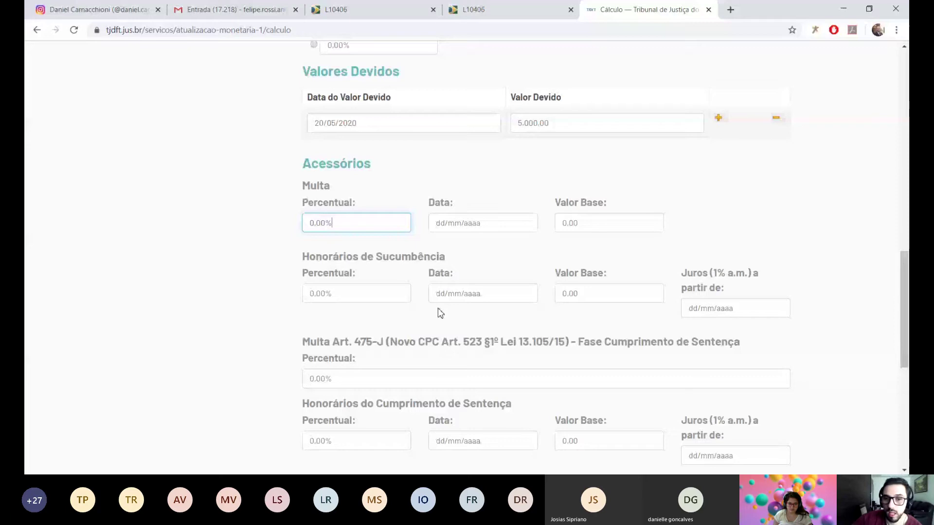
type("1")
left_click(482, 222)
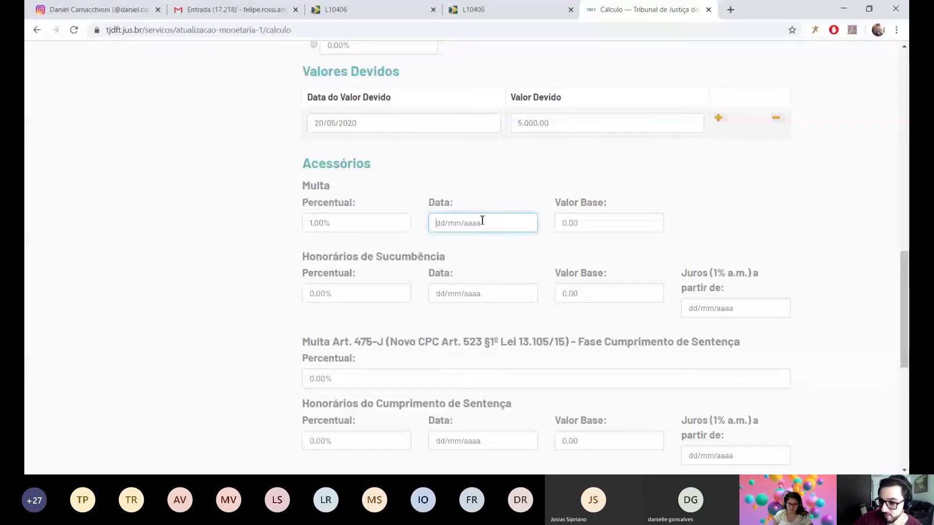
type("21/")
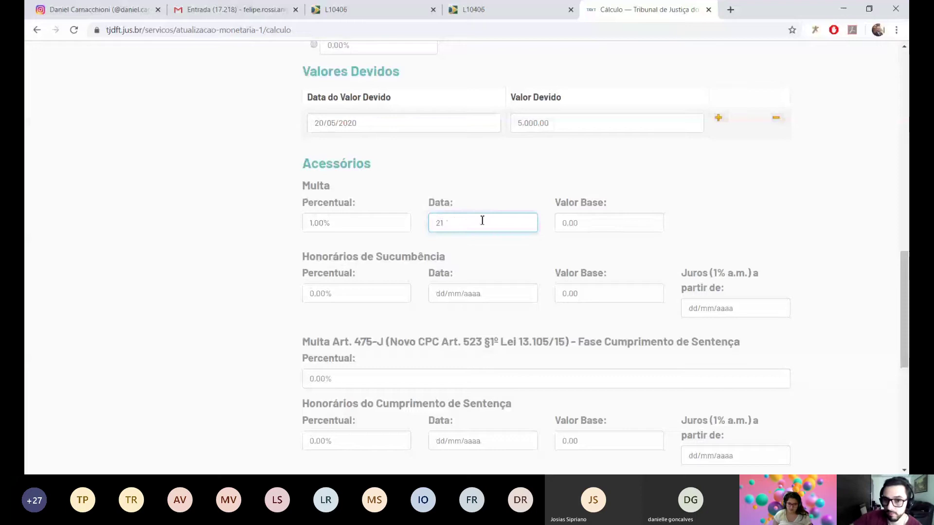
type("05/2020")
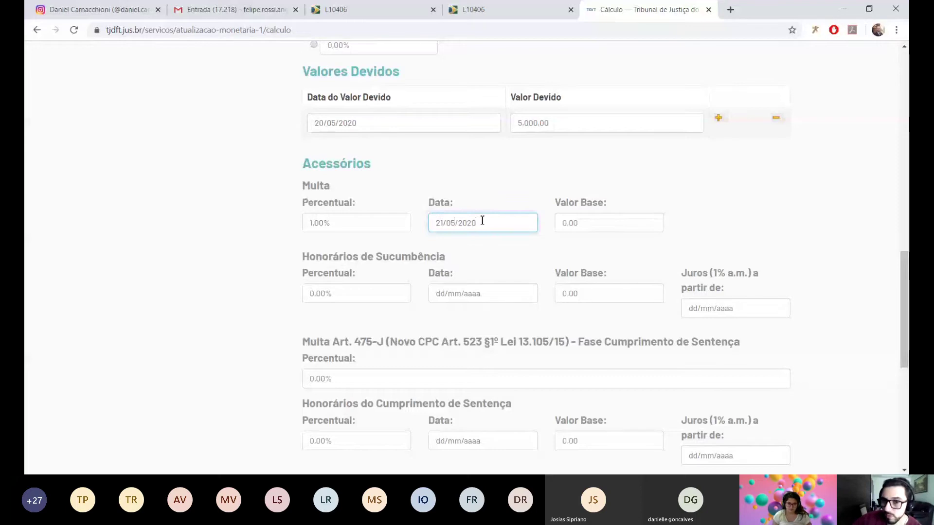
Set the base value (Valor Base) of the Multa under Acessórios to 5.000,00.
left_click(587, 224)
type("5")
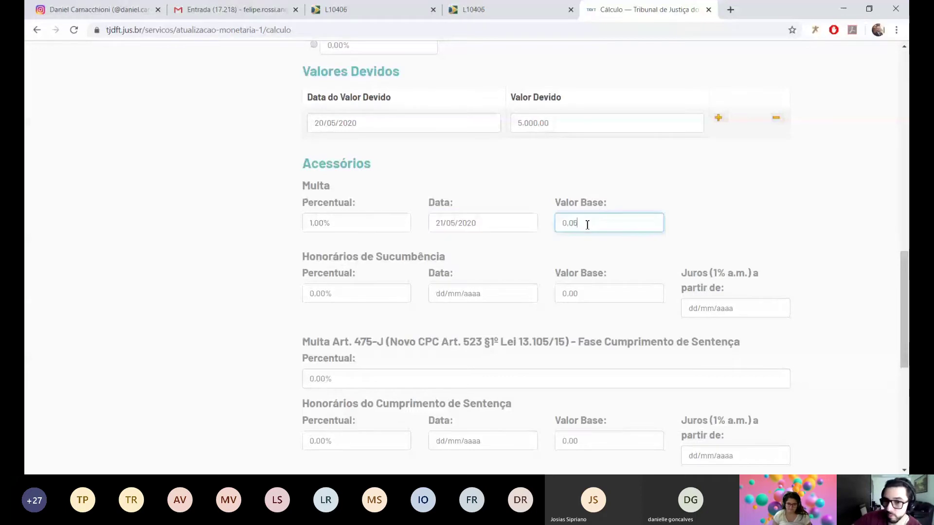
type(".000,00")
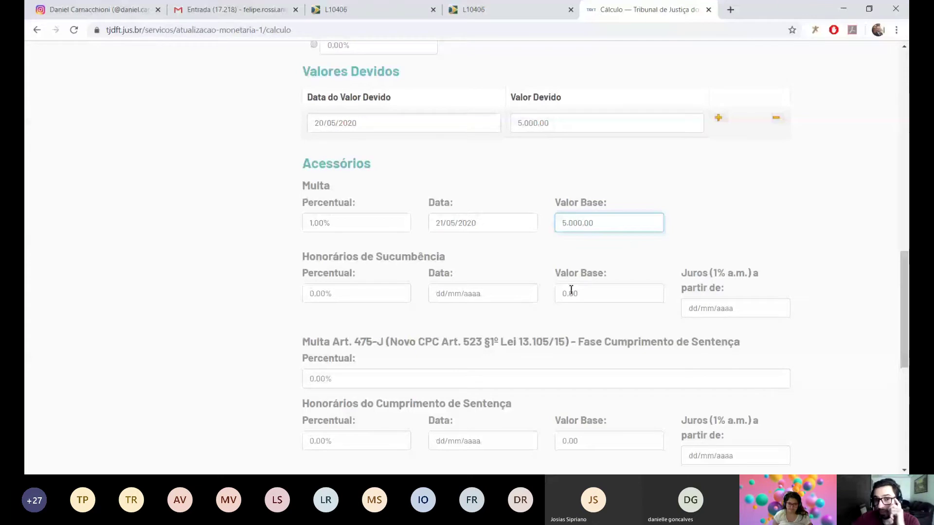
Set the Honorários de Sucumbência percentage to 10,00%.
left_click(353, 293)
scroll(352, 273, "down", 1)
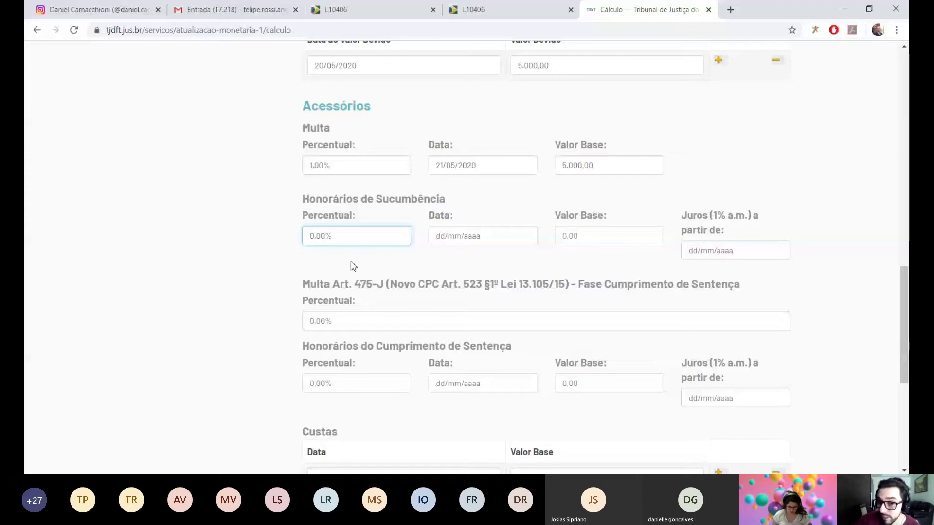
type("10")
left_click(353, 266)
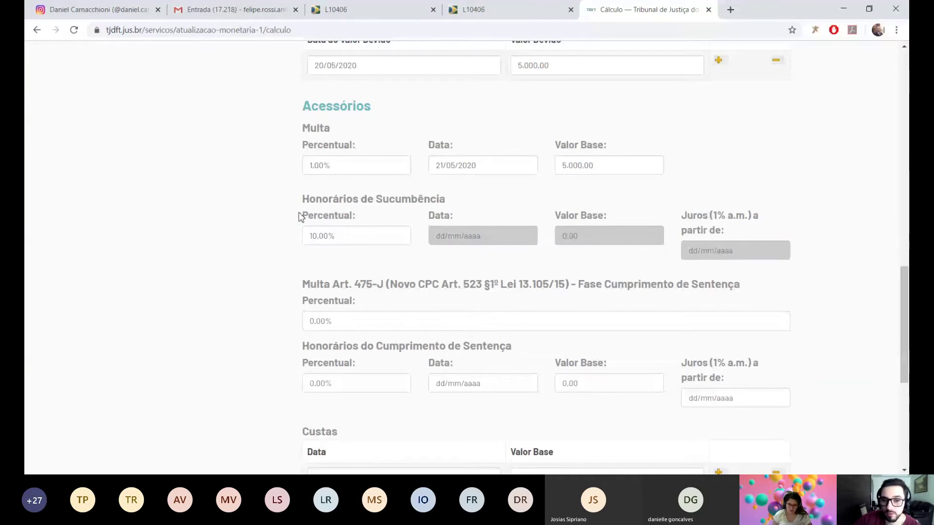
scroll(284, 296, "down", 1)
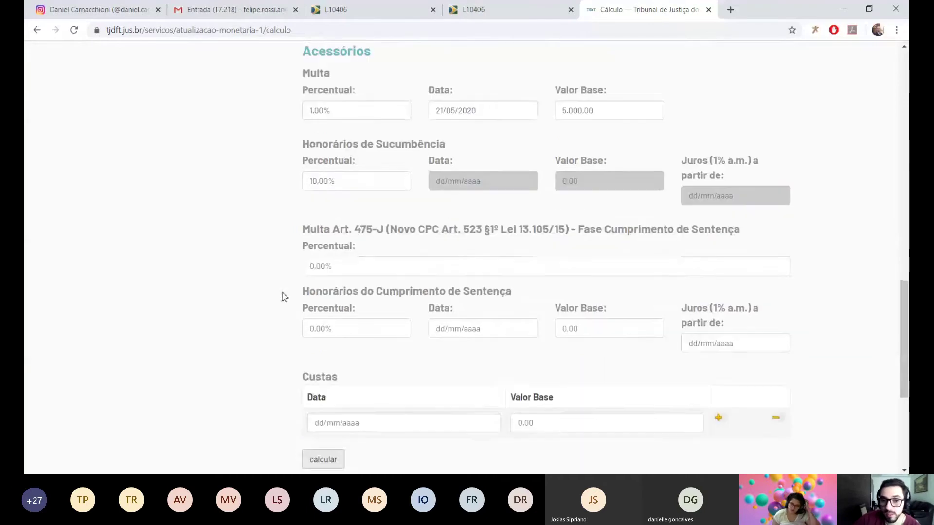
Set the Multa Art. 475-J (Novo CPC Art. 523 §1º) percentage for the Cumprimento de Sentença phase to 10,00%.
left_click(354, 266)
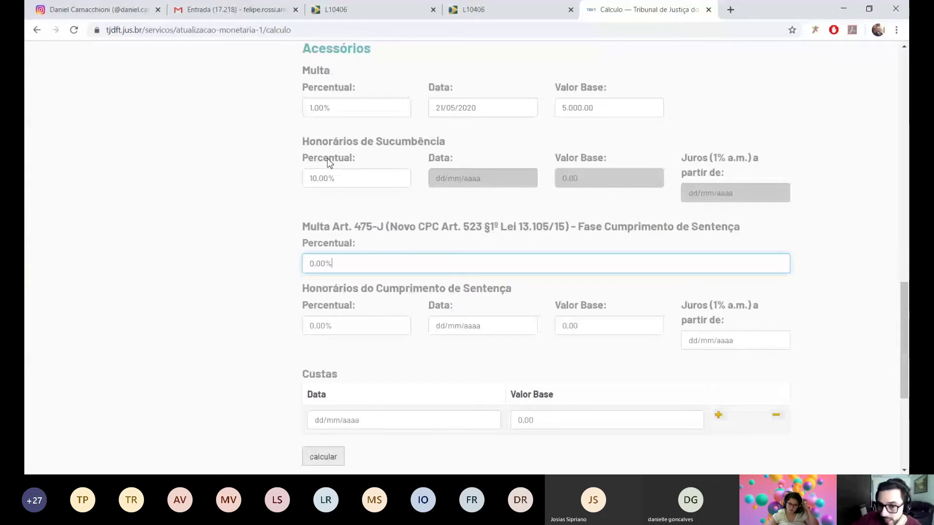
scroll(482, 158, "up", 8)
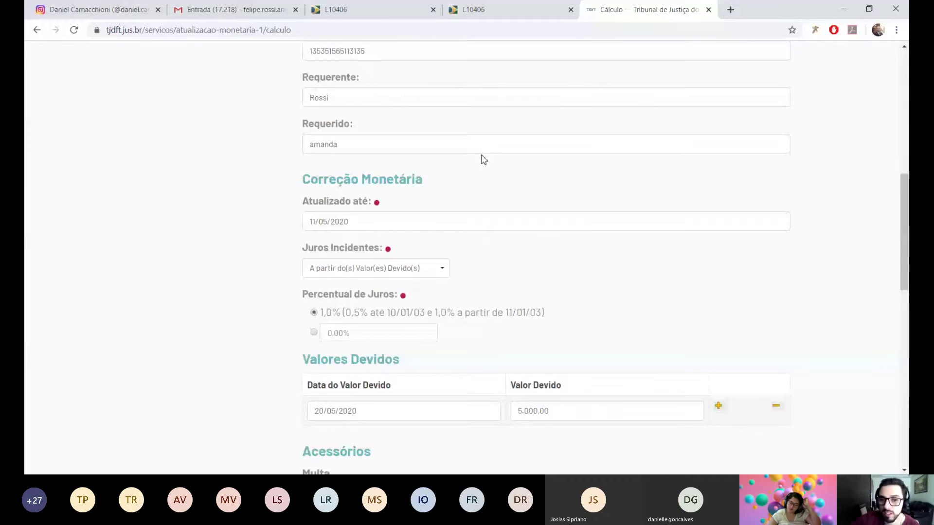
scroll(563, 290, "down", 6)
scroll(563, 290, "down", 2)
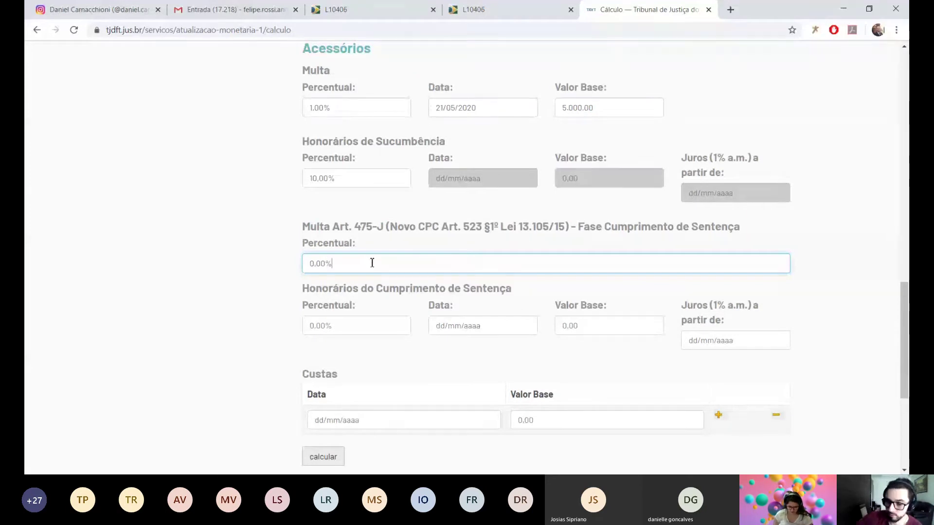
type("1")
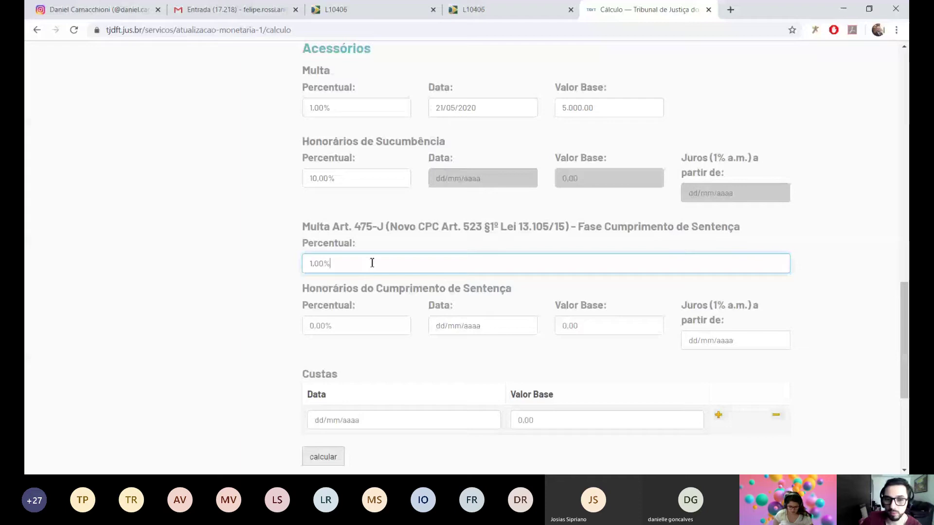
type("0")
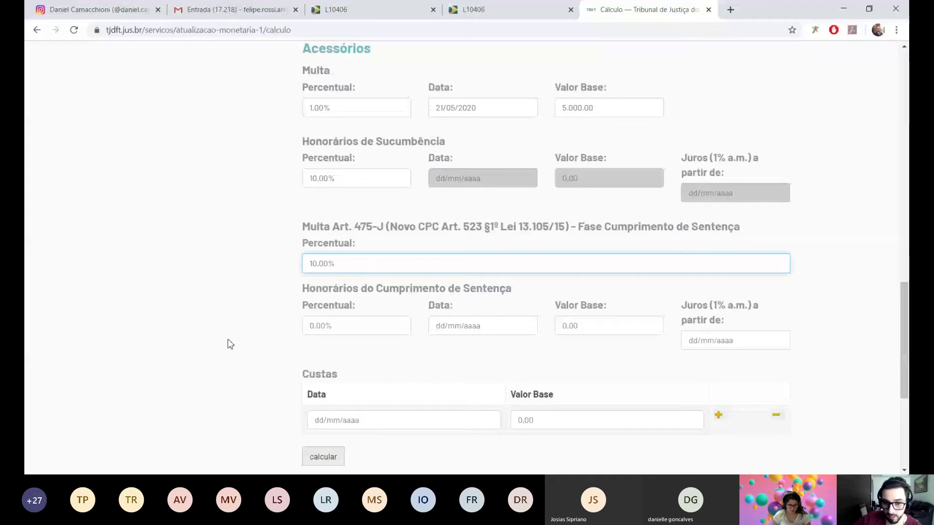
Set the Honorários do Cumprimento de Sentença percentage to 10,00%.
left_click(348, 326)
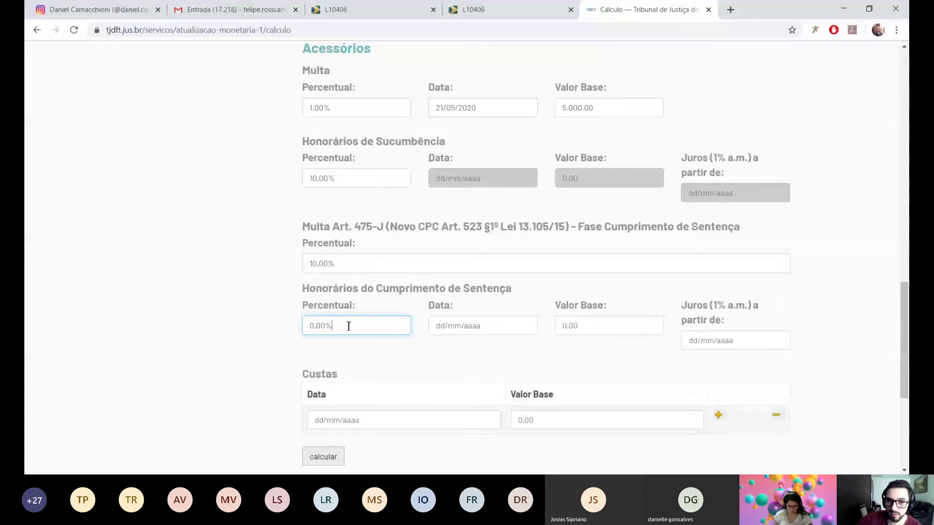
type("10")
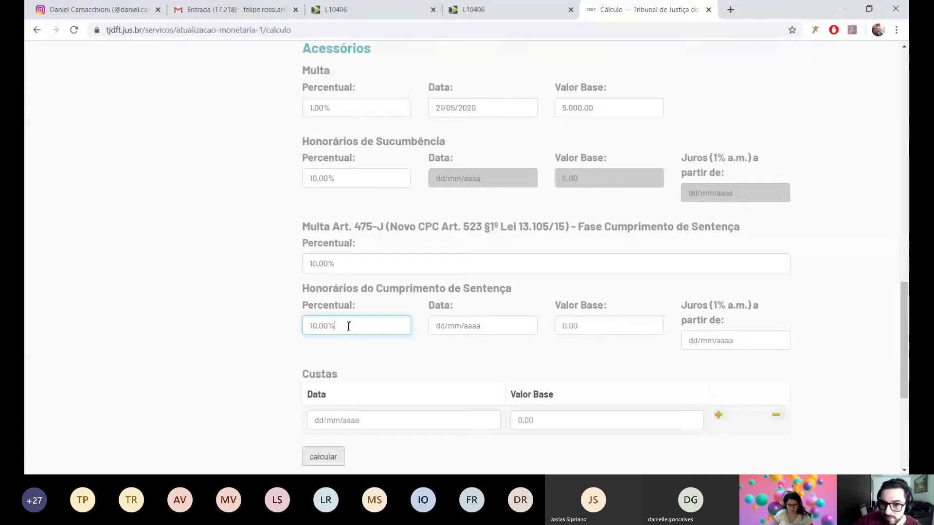
left_click(462, 359)
Enter court costs under Custas dated 21/05/2020 with a base value of 5.000,00, and submit the form for calculation.
scroll(462, 358, "down", 2)
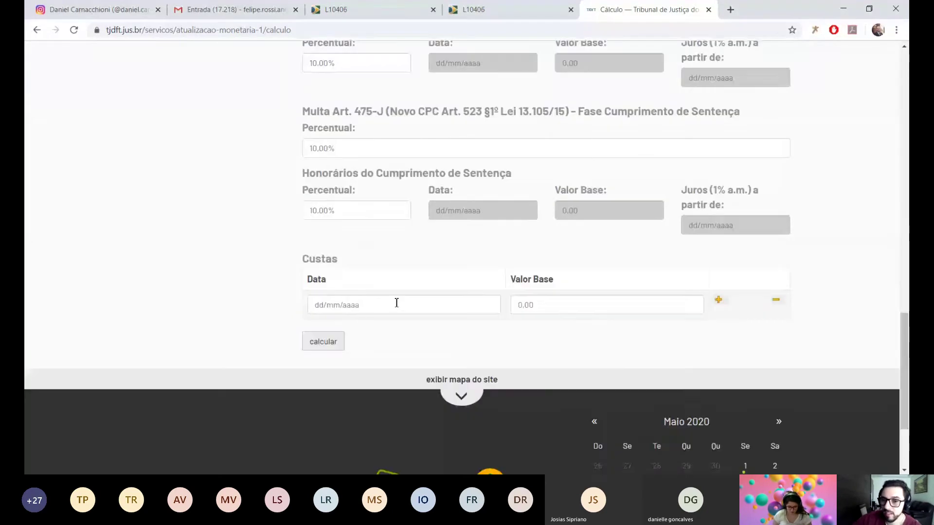
left_click(387, 305)
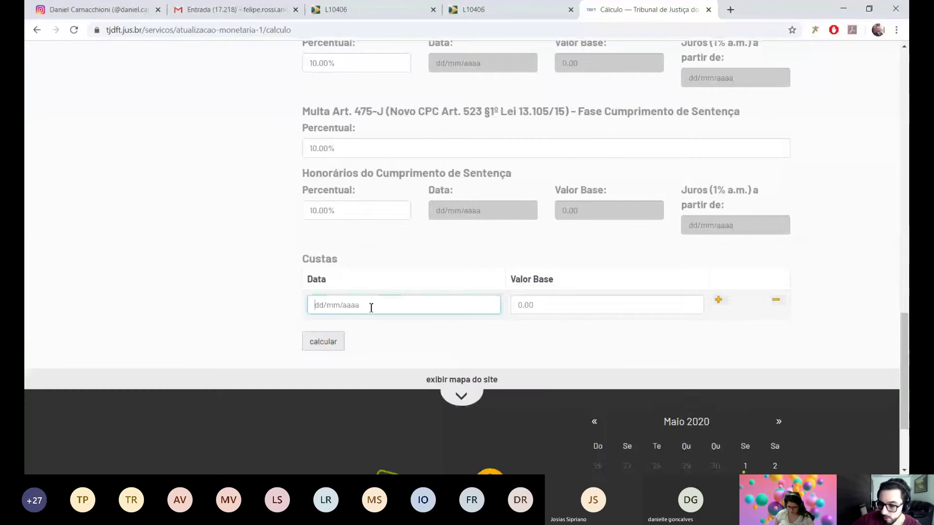
type("20")
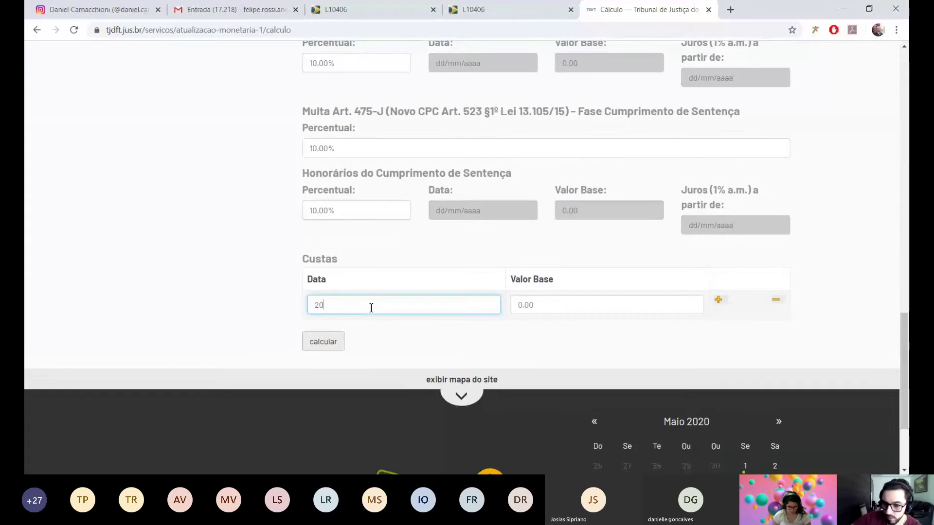
key("BackSpace")
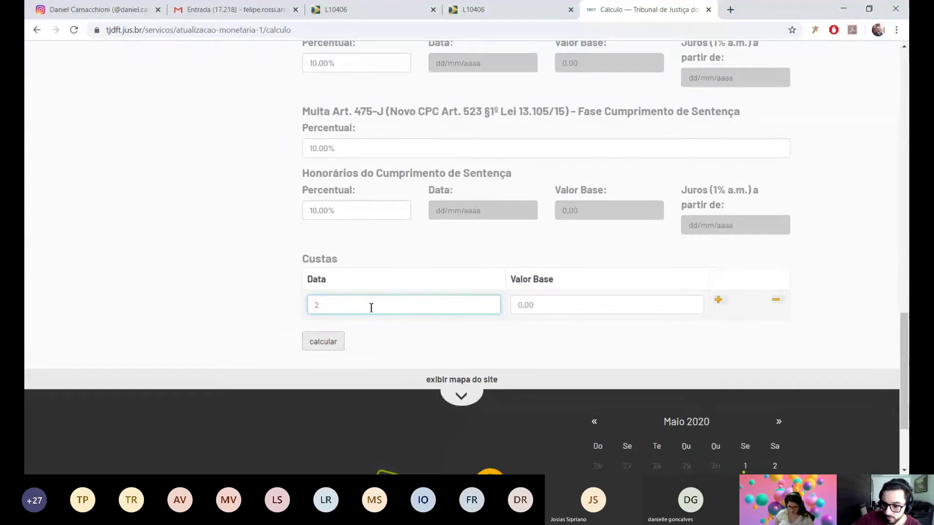
type("1/05/2020")
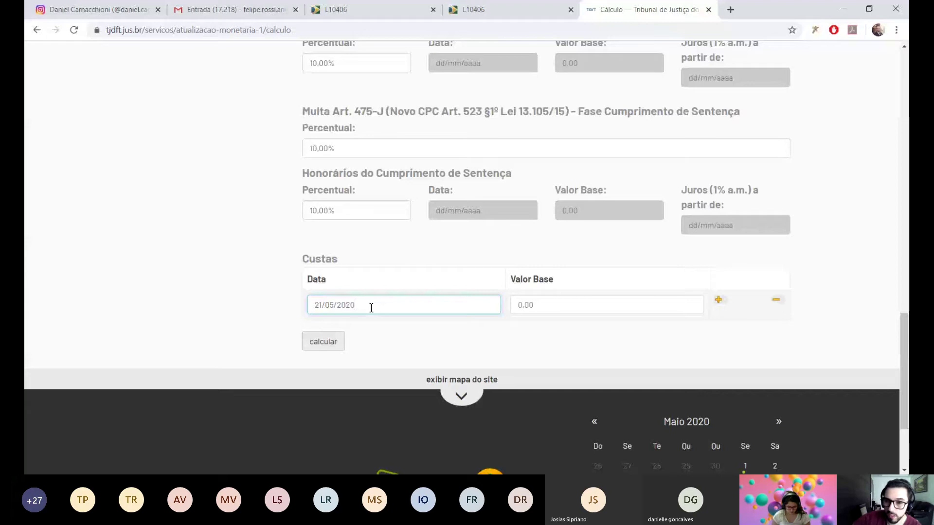
left_click(622, 302)
type("5")
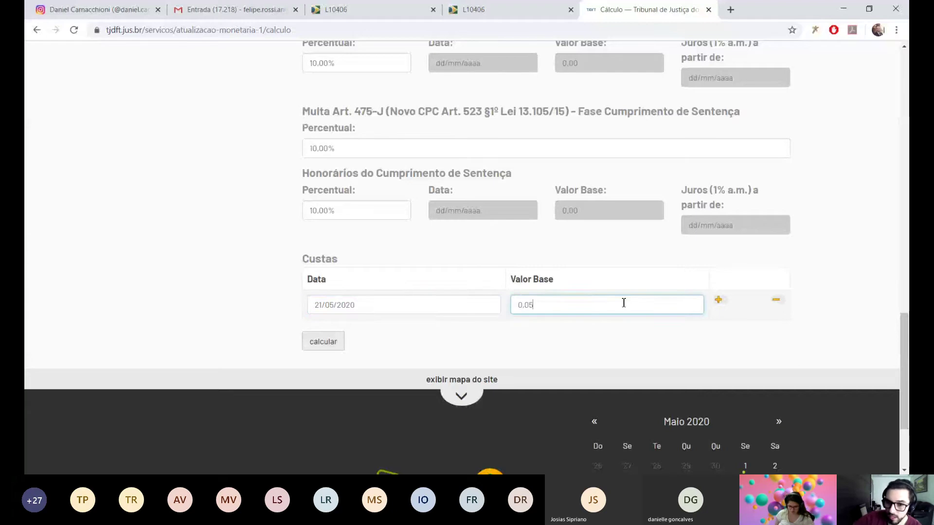
type(".000,00")
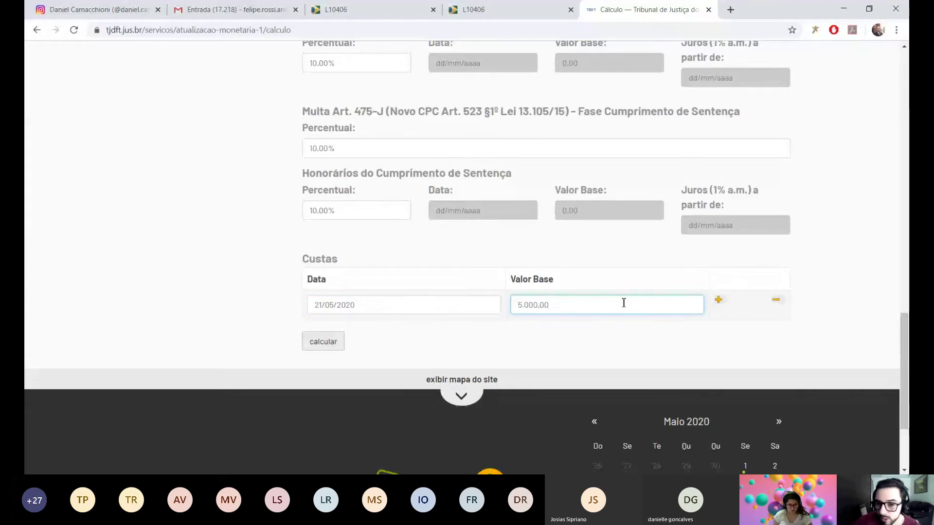
left_click(311, 342)
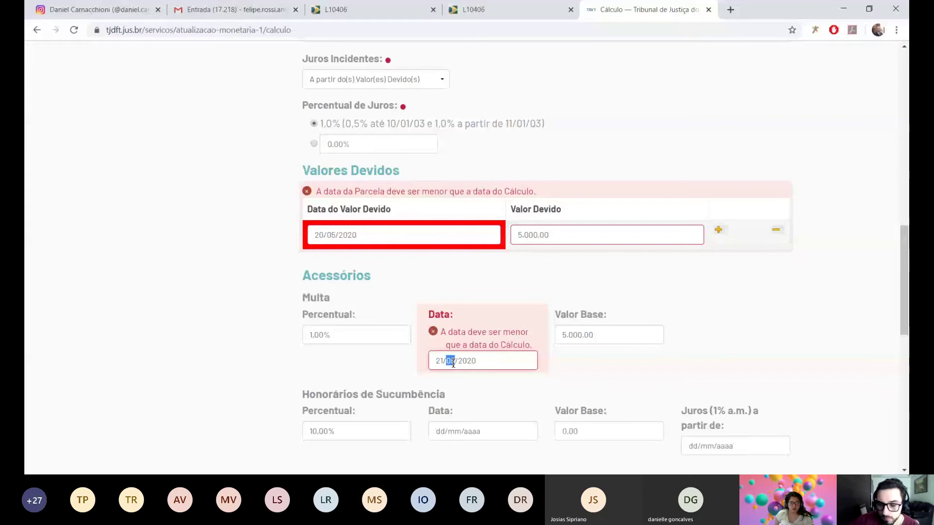
Change the Multa date and the Custas date to 20/05/2020 and run the calculation again.
triple_click(453, 361)
type("20/05/2020")
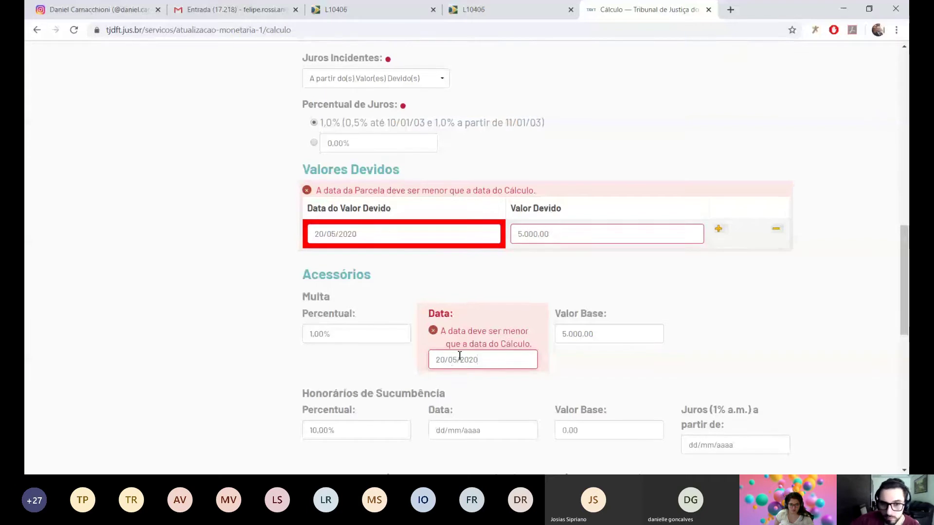
scroll(459, 355, "down", 8)
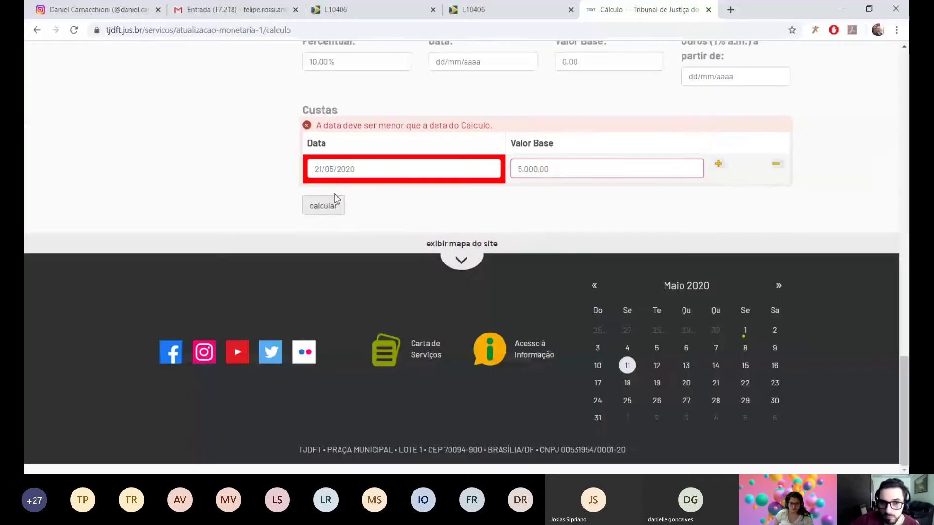
left_click_drag(339, 171, 338, 175)
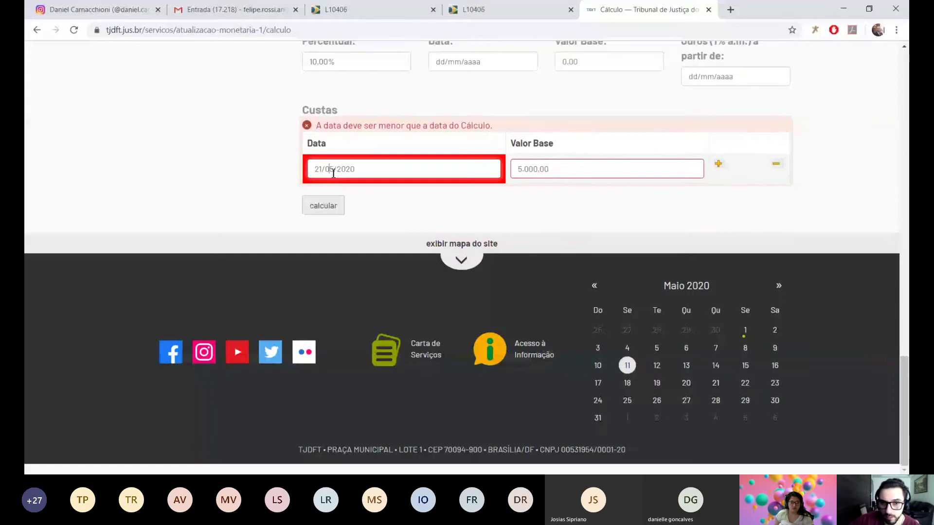
triple_click(338, 173)
type("20/05/20")
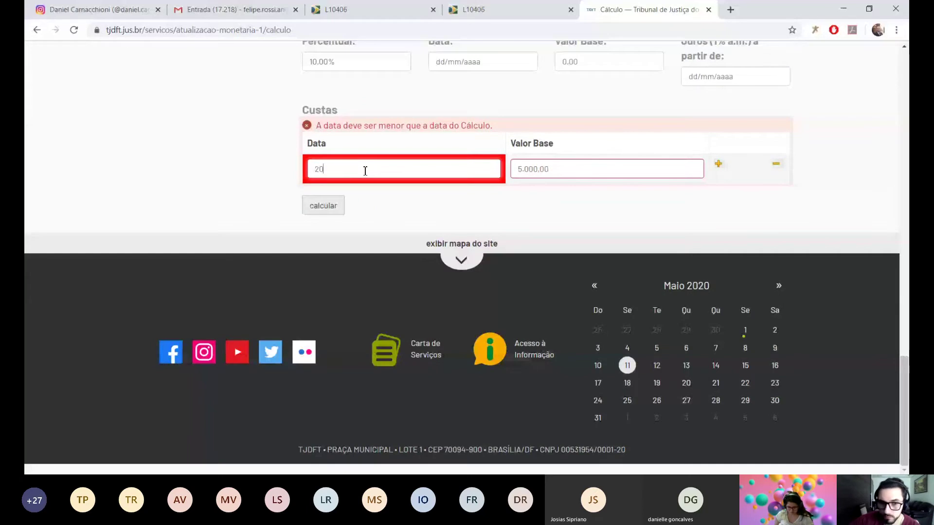
type("20")
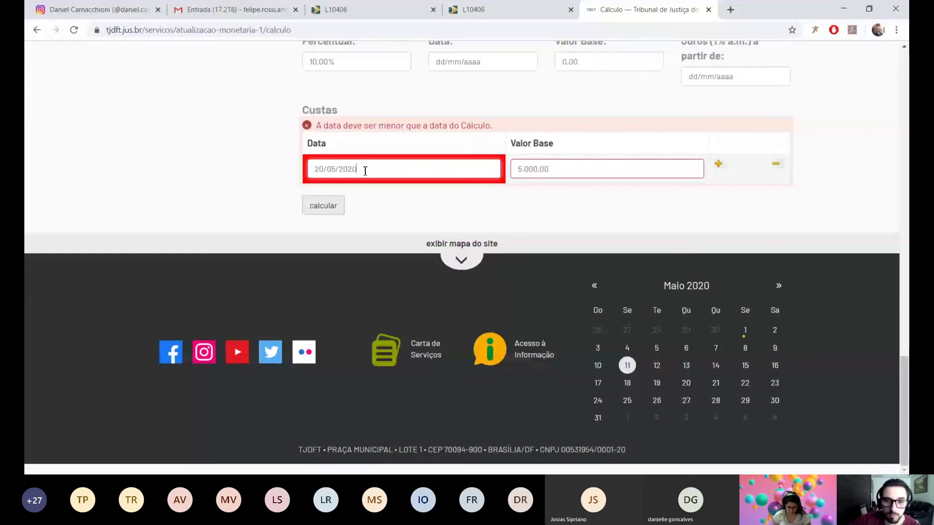
left_click(314, 217)
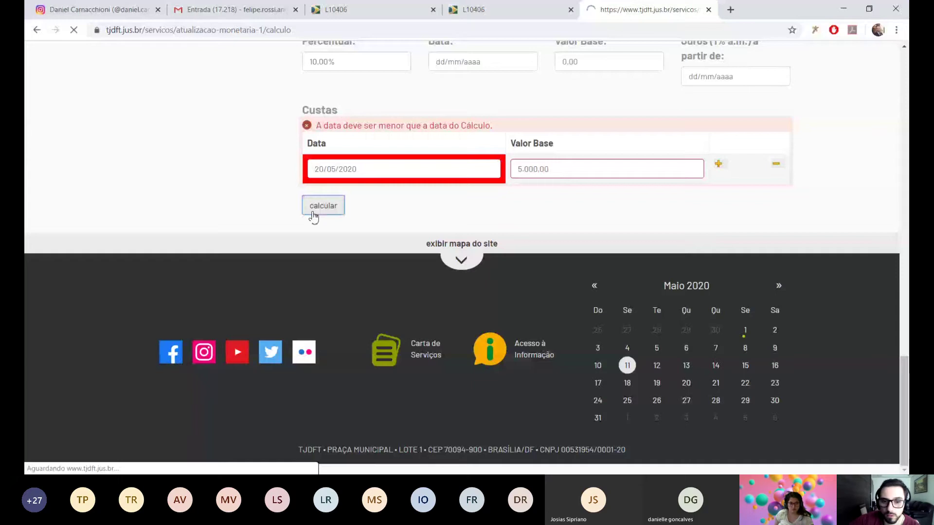
Change the Data do Valor Devido under Valores Devidos to 20/04/2020 and resubmit the calculation.
scroll(410, 236, "down", 3)
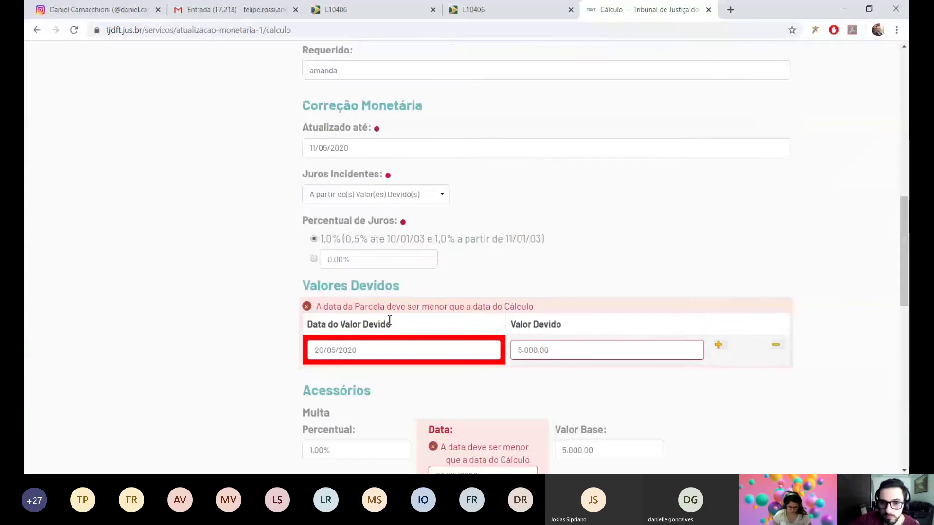
scroll(447, 292, "down", 1)
left_click(375, 293)
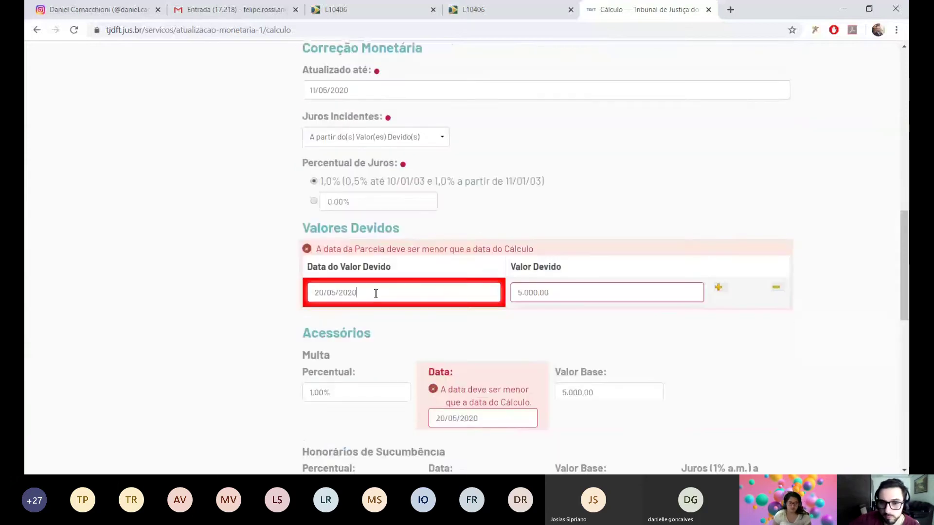
scroll(375, 292, "down", 1)
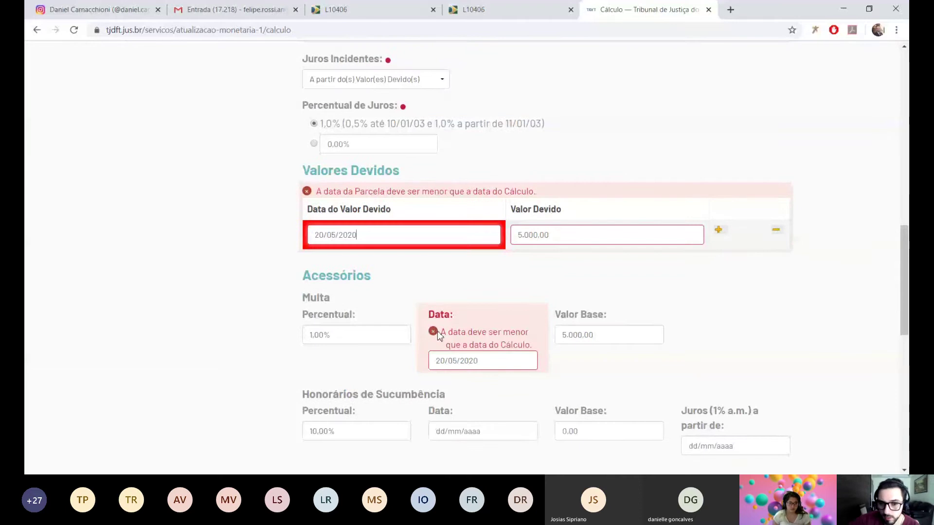
left_click(433, 334)
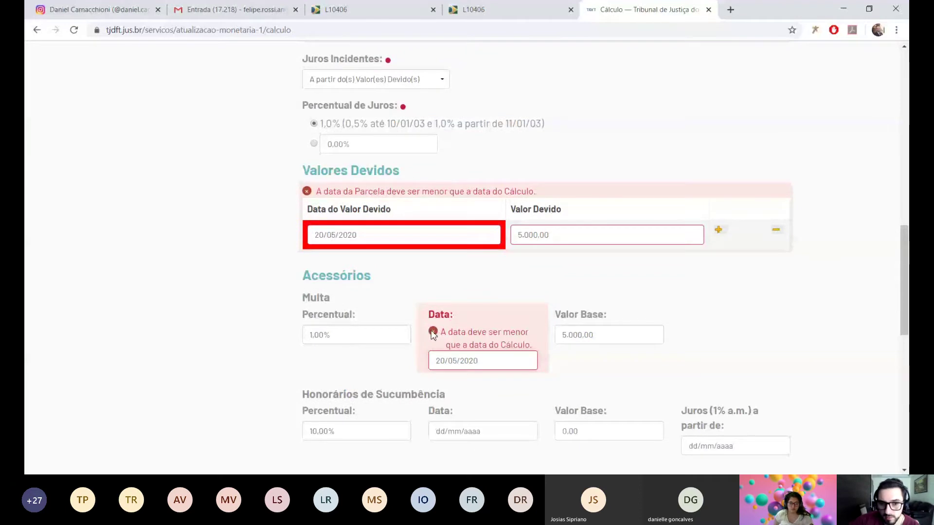
triple_click(327, 232)
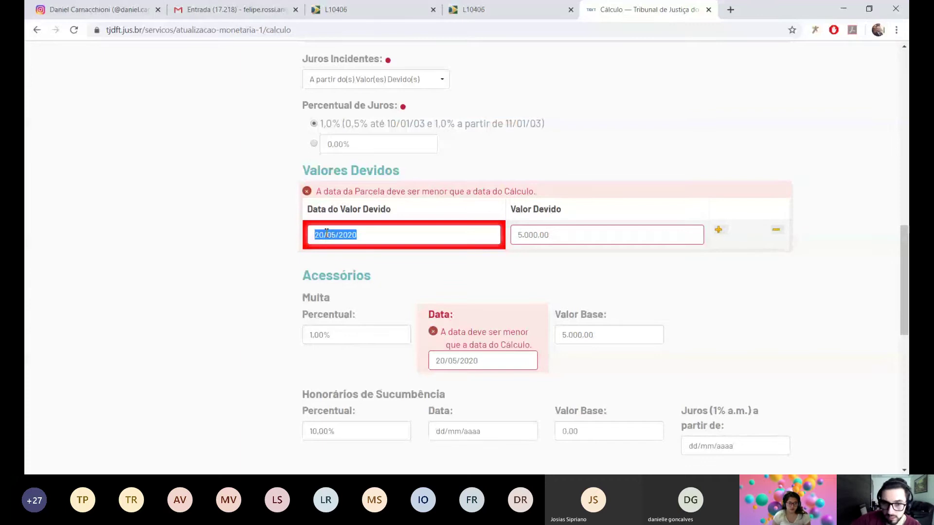
type("20")
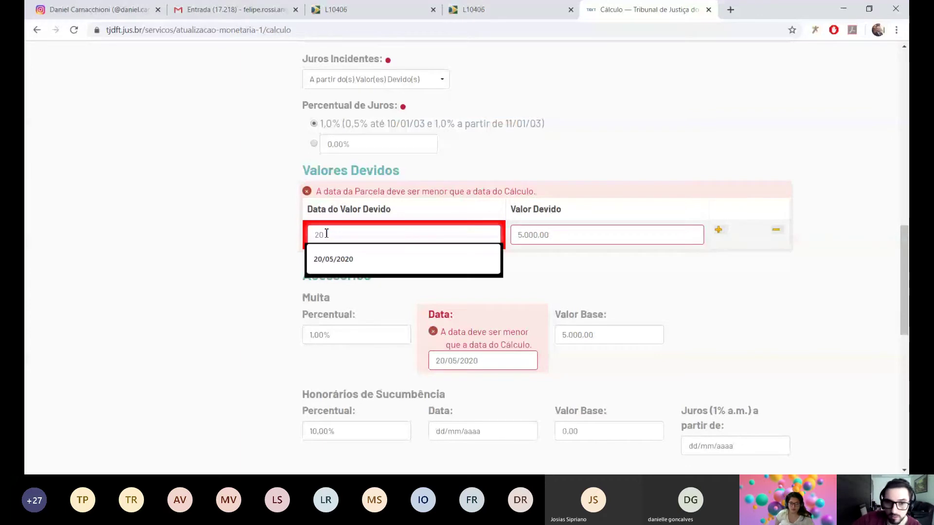
type("/04/2020")
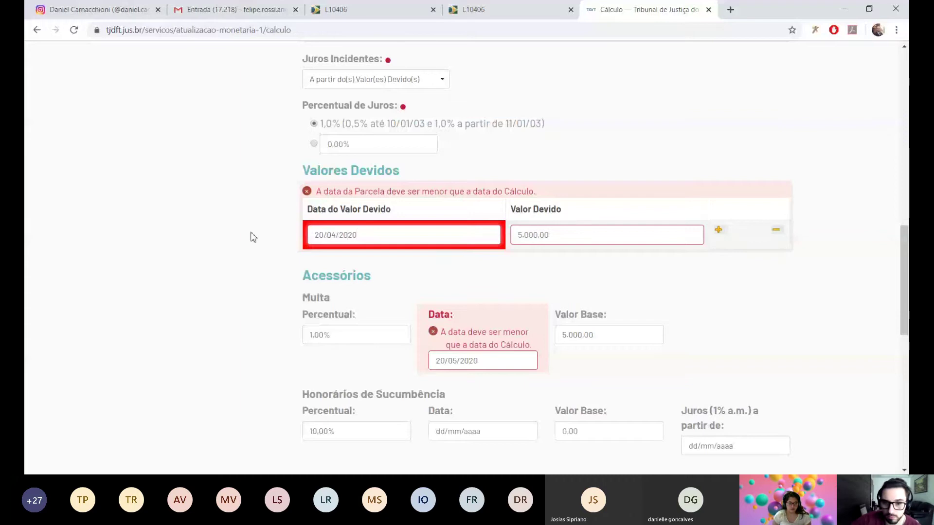
scroll(253, 237, "down", 10)
left_click(339, 214)
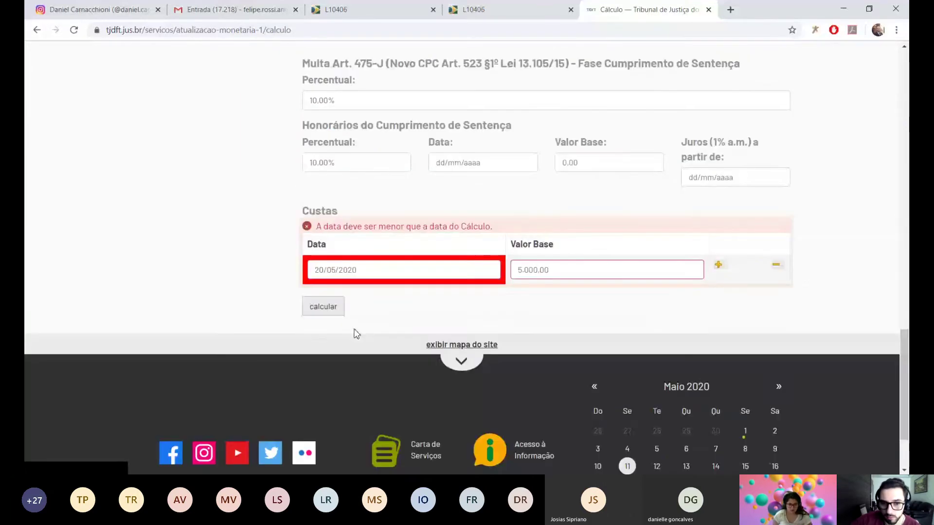
Change the Custas date to 20/04/2020 and run the calculation again.
left_click_drag(357, 270, 288, 271)
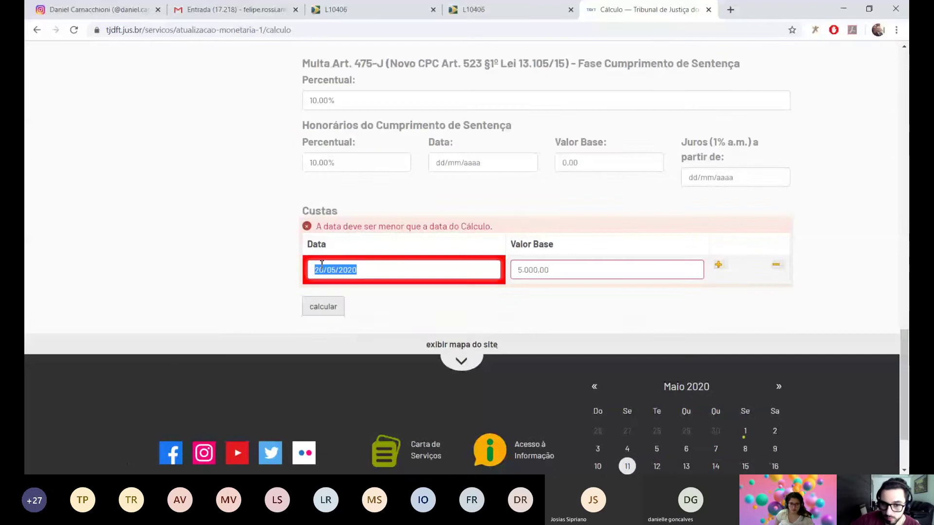
type("26/04/2020")
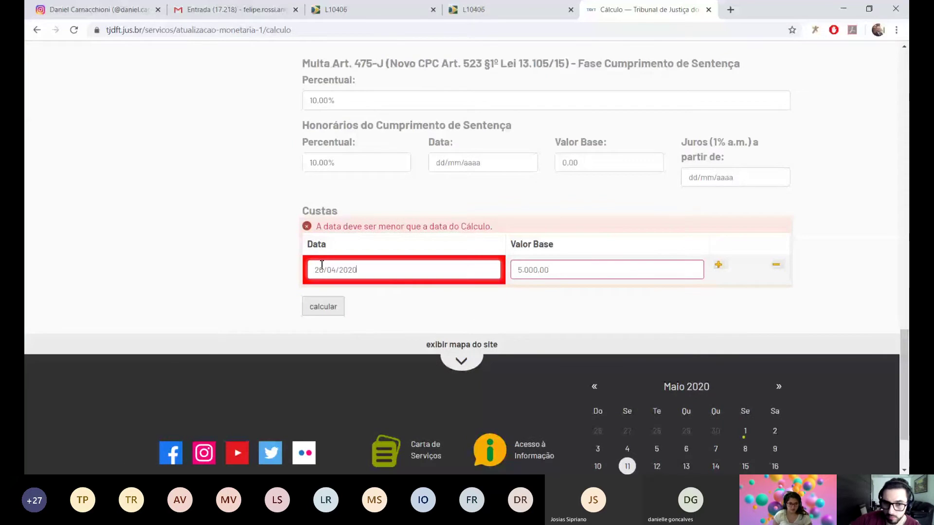
left_click(332, 312)
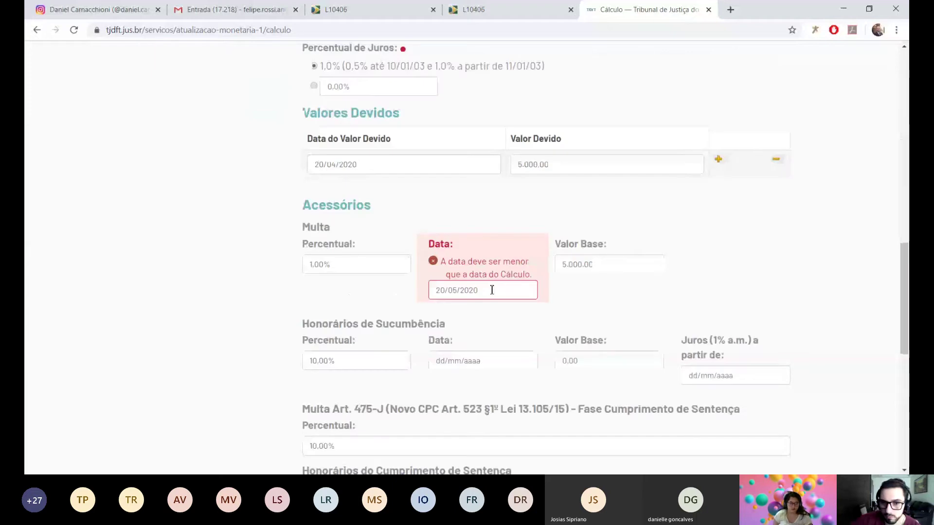
Clear the date of the Multa under Acessórios and resubmit the form for calculation.
scroll(490, 292, "down", 6)
scroll(471, 303, "up", 5)
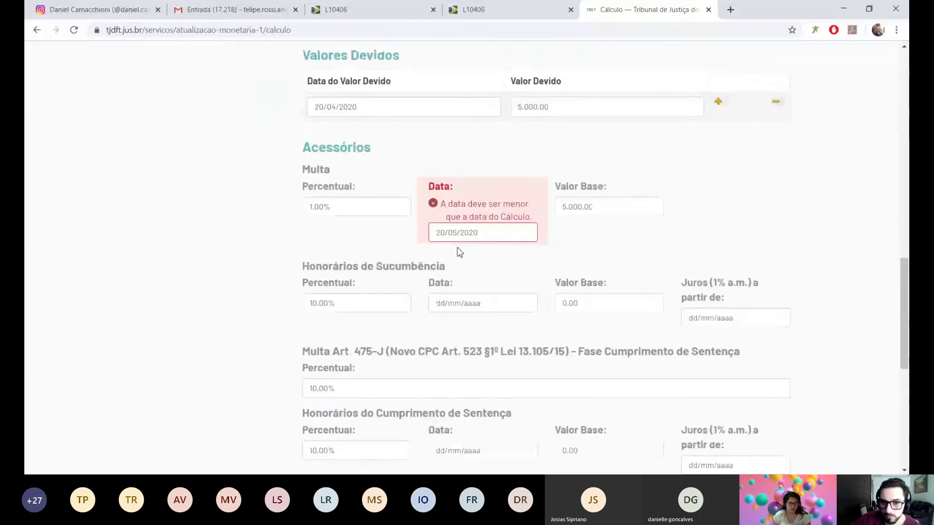
triple_click(487, 234)
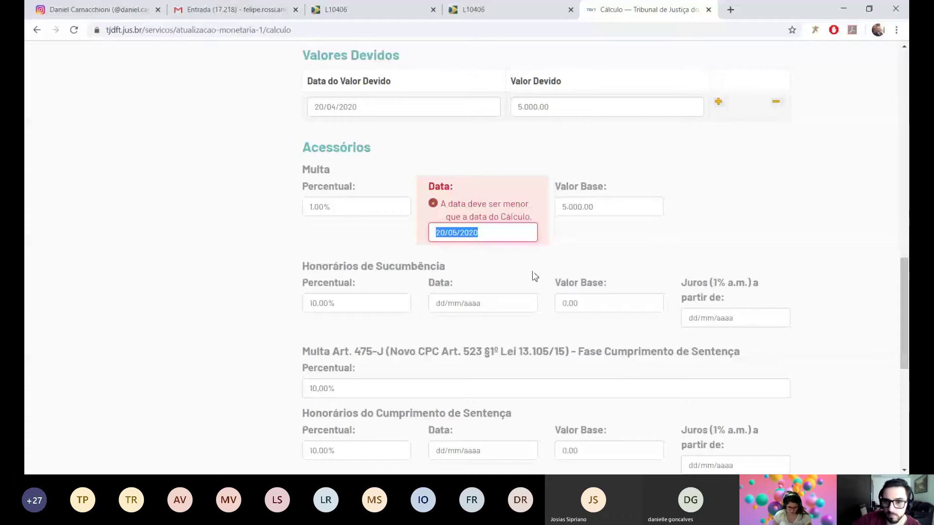
key("BackSpace")
scroll(438, 258, "down", 1)
scroll(439, 258, "down", 8)
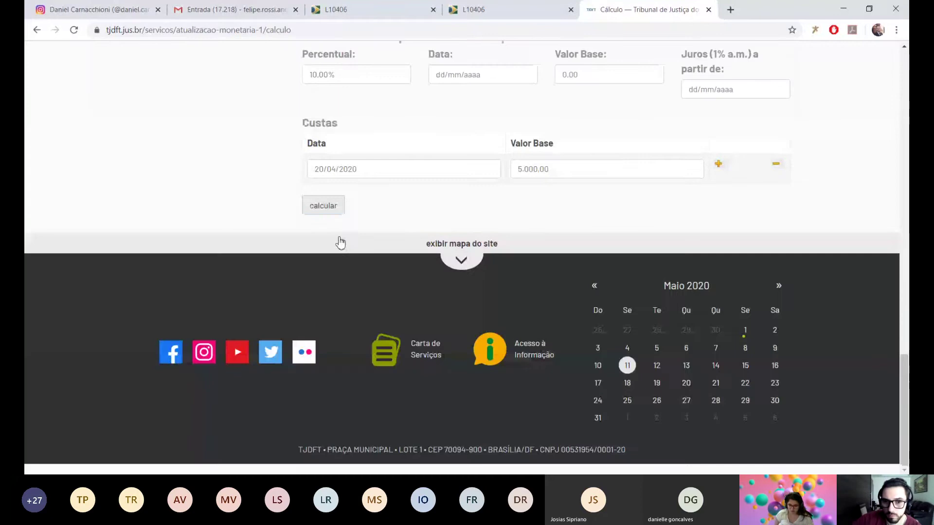
left_click(340, 213)
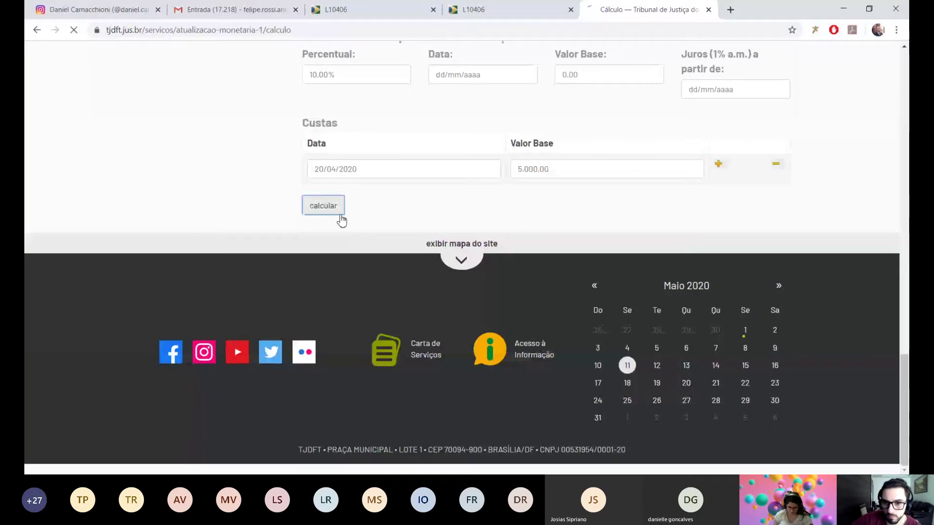
left_click(462, 283)
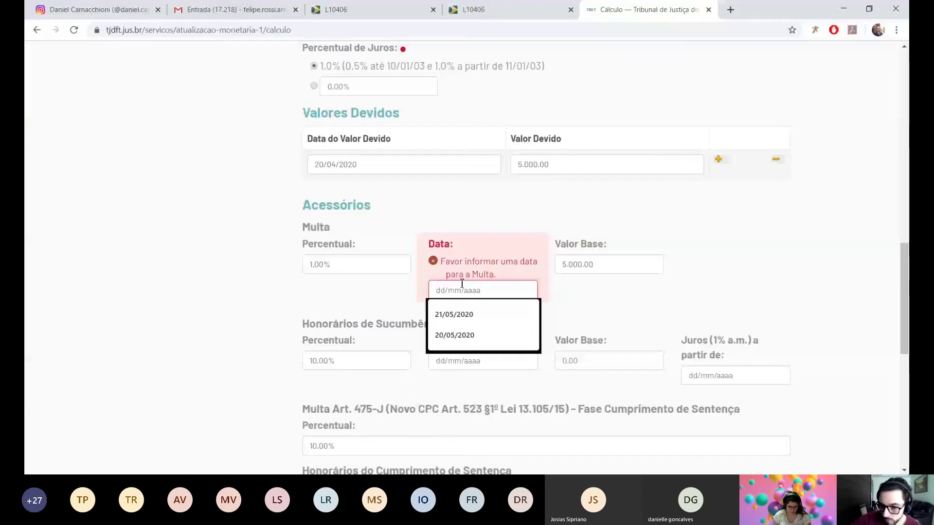
type("17")
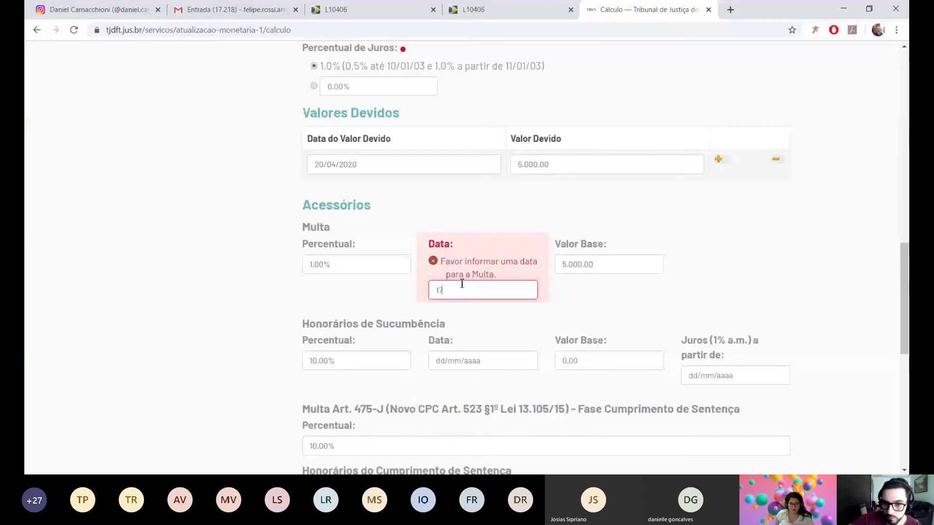
type("/05")
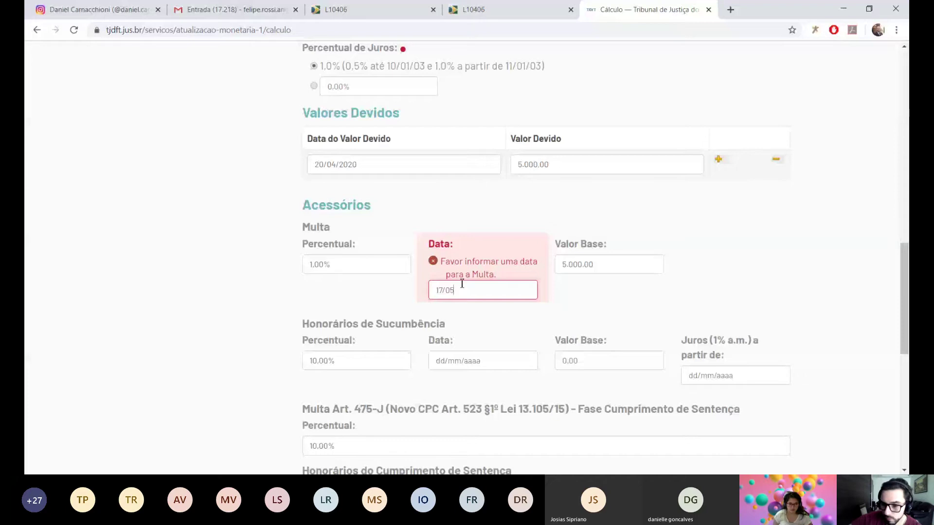
key("BackSpace")
key("BackSpace")
key("BackSpace")
key("BackSpace")
key("BackSpace")
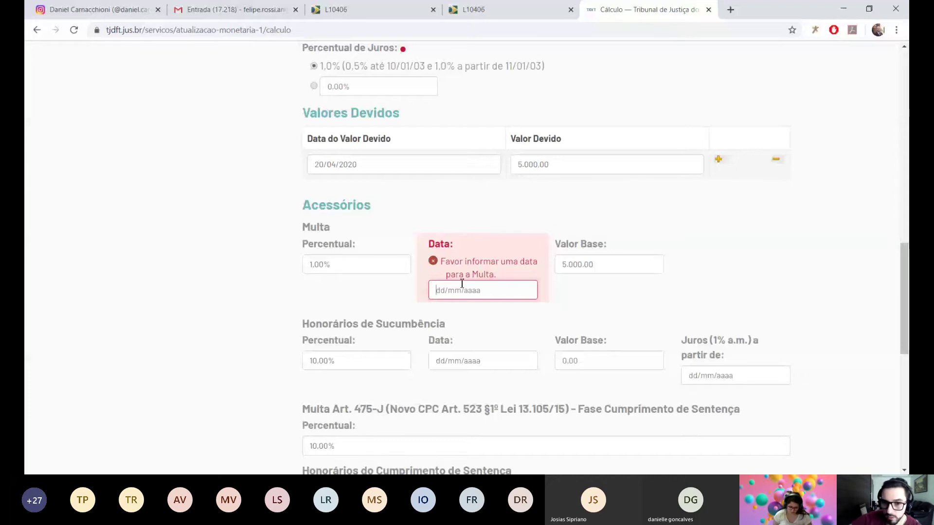
type("17")
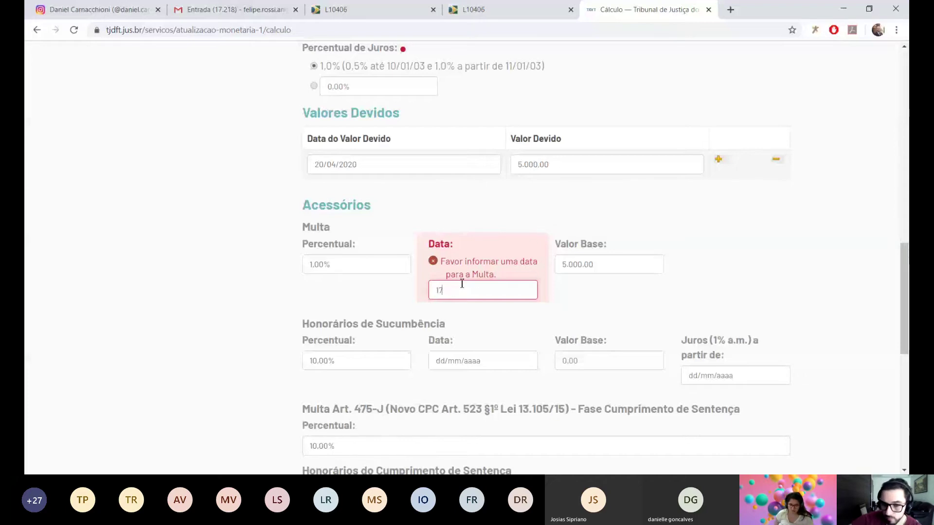
key("BackSpace")
key("BackSpace")
Enter 30/04/2020 as the Multa date under Acessórios and run the calculation.
type("30")
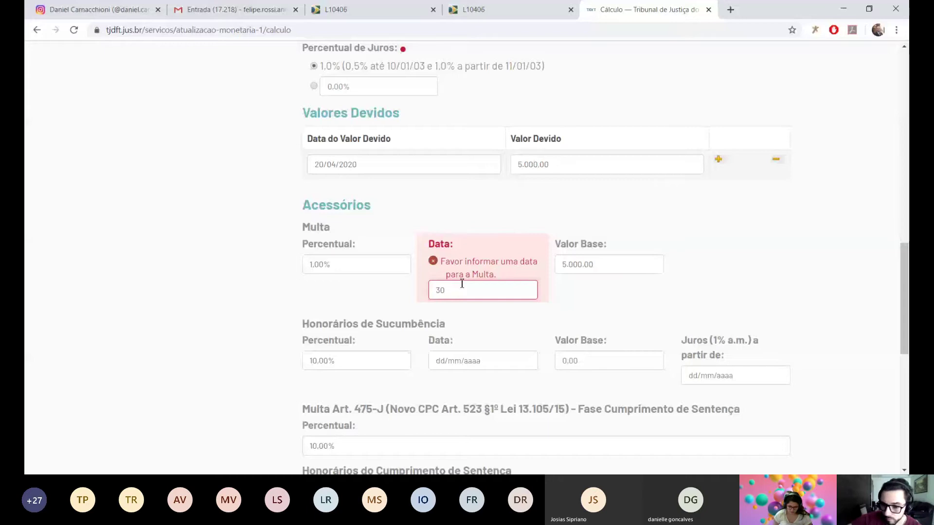
type("/04/2020")
scroll(452, 340, "down", 8)
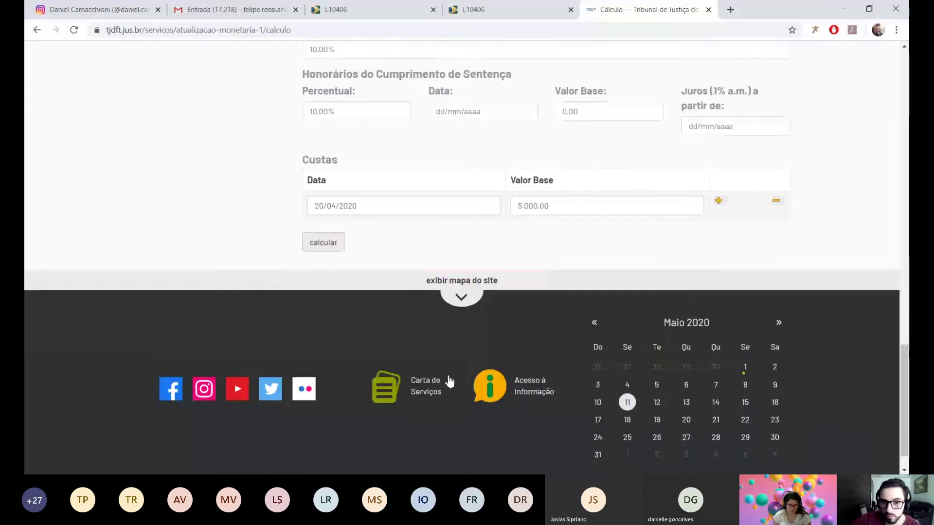
scroll(450, 382, "down", 1)
left_click(337, 209)
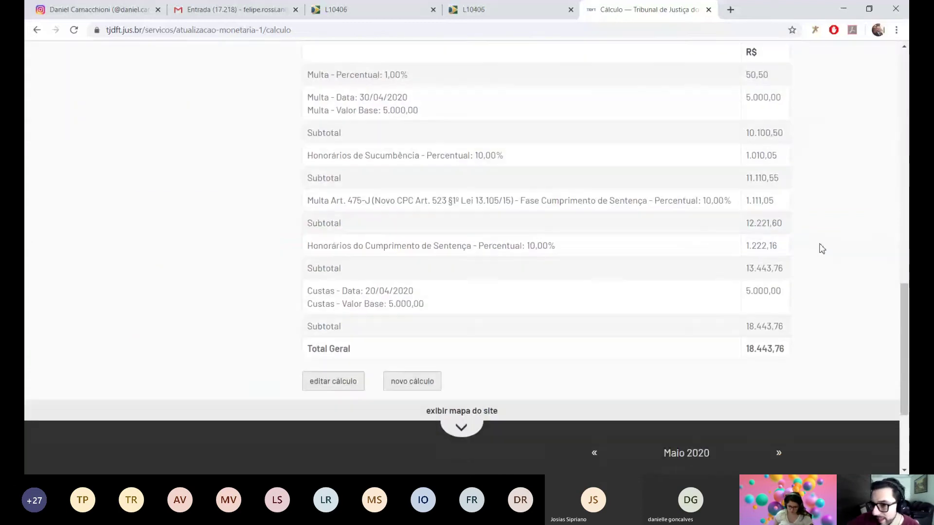
Examine the calculation result, from the corrected debt and interest under Valores Devidos through the Acessórios subtotals to the Total Geral.
scroll(407, 138, "up", 4)
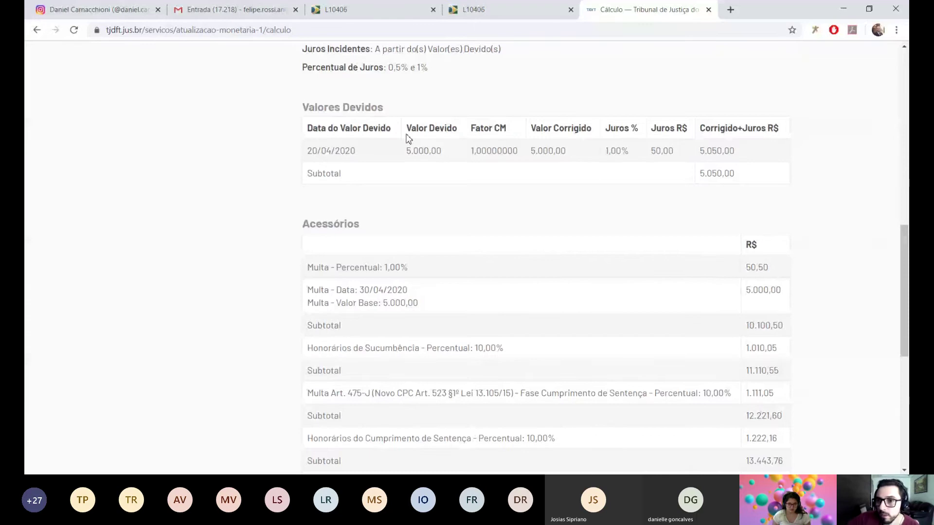
scroll(407, 140, "up", 1)
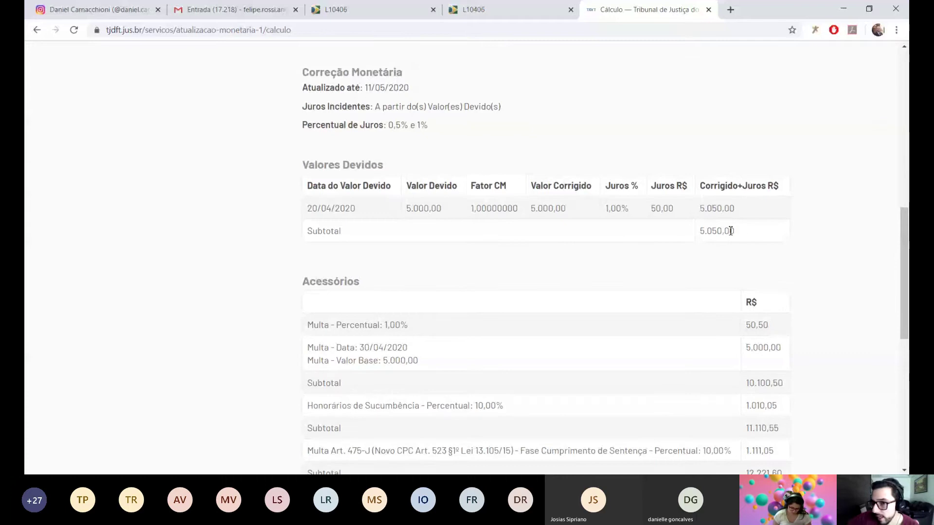
scroll(398, 224, "down", 2)
scroll(771, 154, "down", 1)
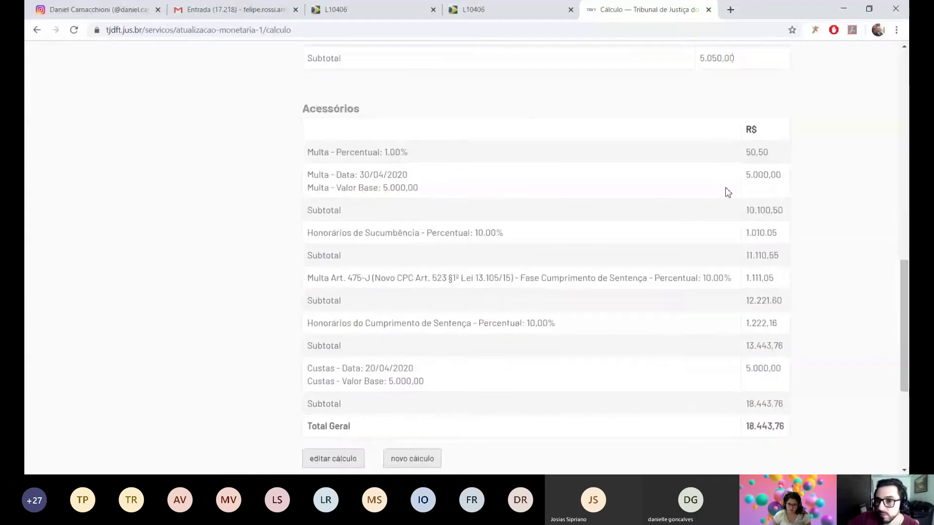
scroll(492, 142, "down", 1)
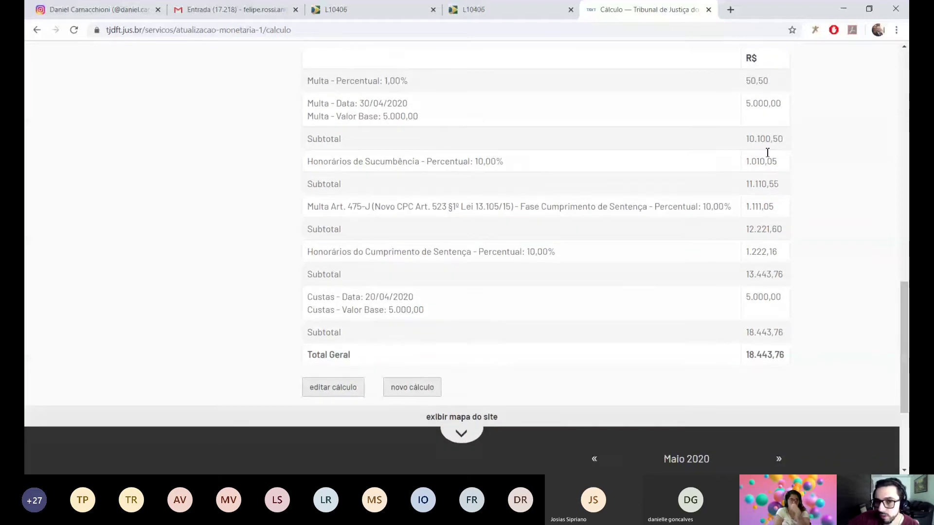
scroll(767, 150, "down", 1)
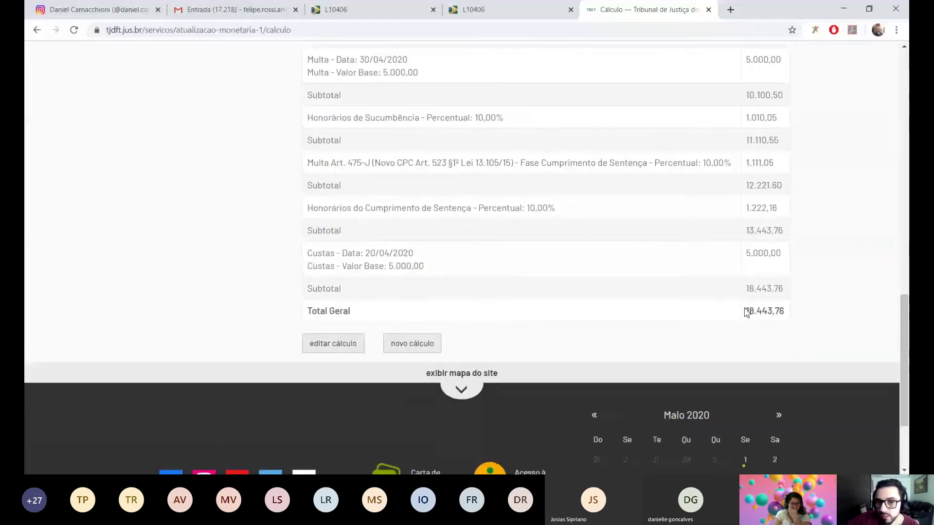
scroll(495, 237, "up", 2)
scroll(500, 214, "down", 1)
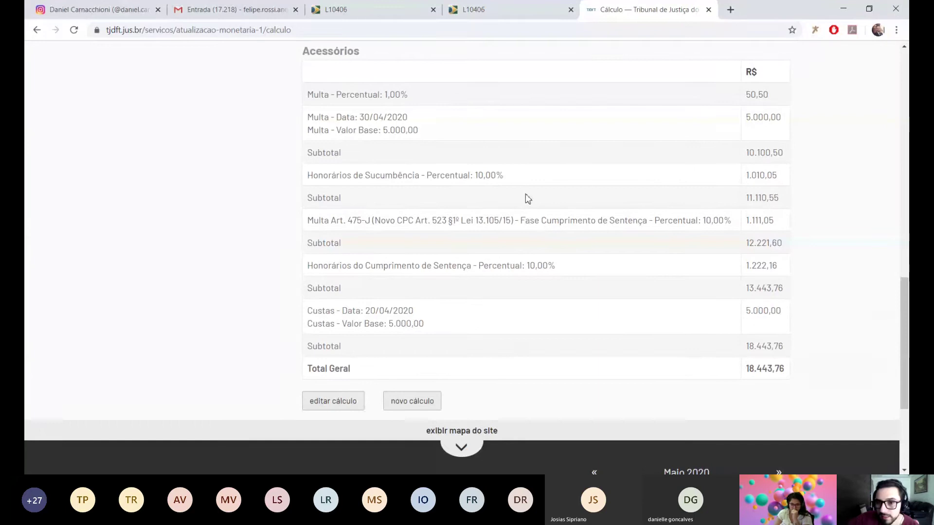
Highlight the Multa Art. 475-J amount and the Total Geral, and compare them with the other debt, fee and cost lines.
left_click_drag(781, 224, 743, 222)
scroll(669, 227, "down", 1)
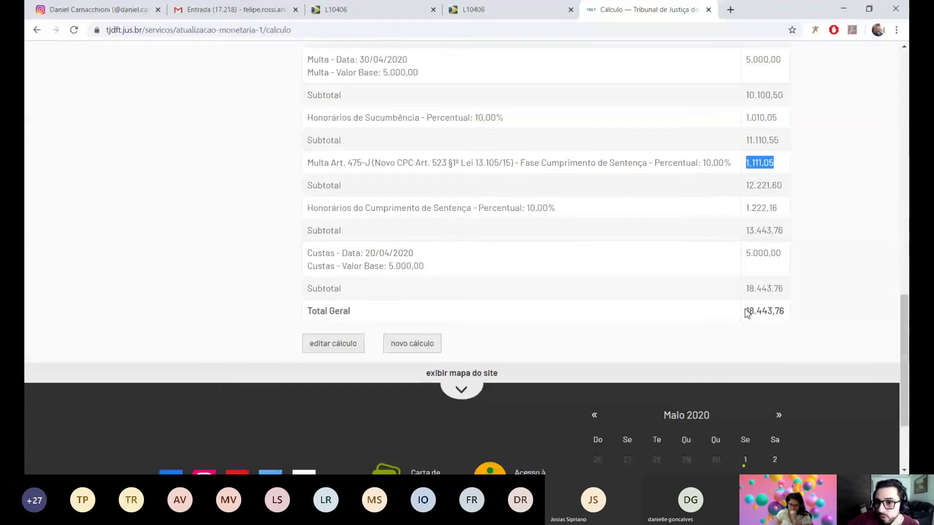
left_click(746, 314)
scroll(705, 244, "up", 3)
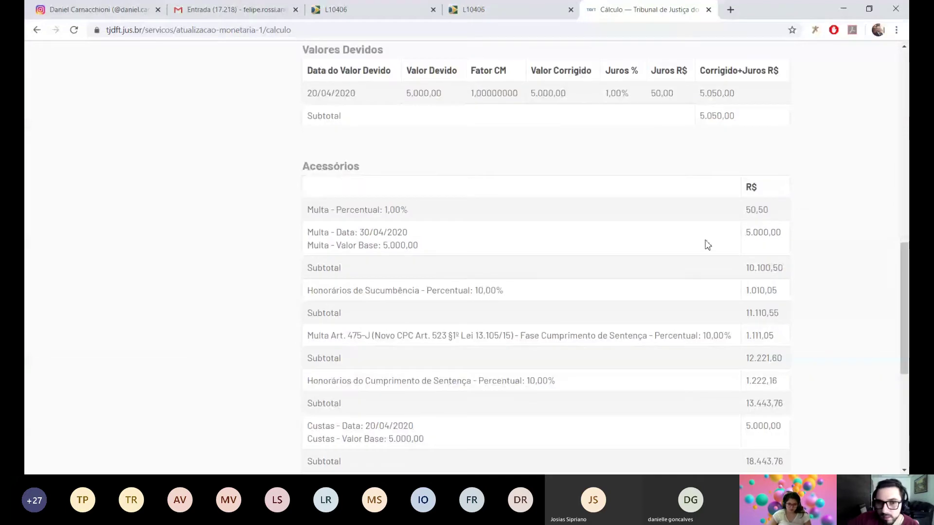
scroll(351, 208, "up", 2)
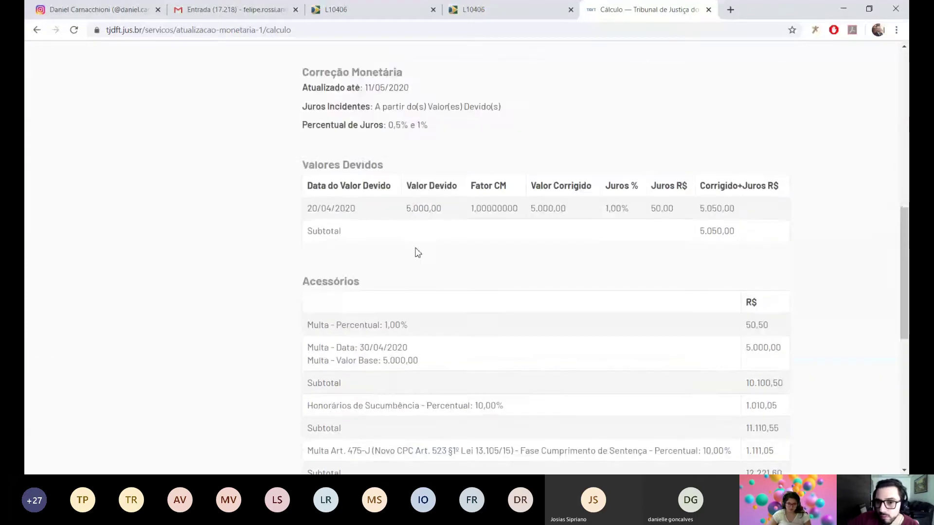
scroll(631, 231, "down", 5)
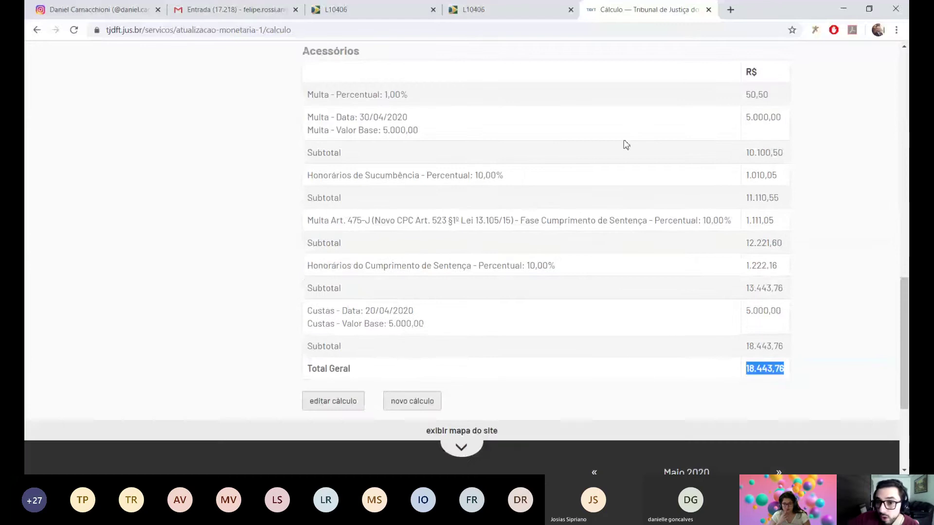
scroll(632, 155, "down", 2)
right_click(654, 172)
left_click(798, 130)
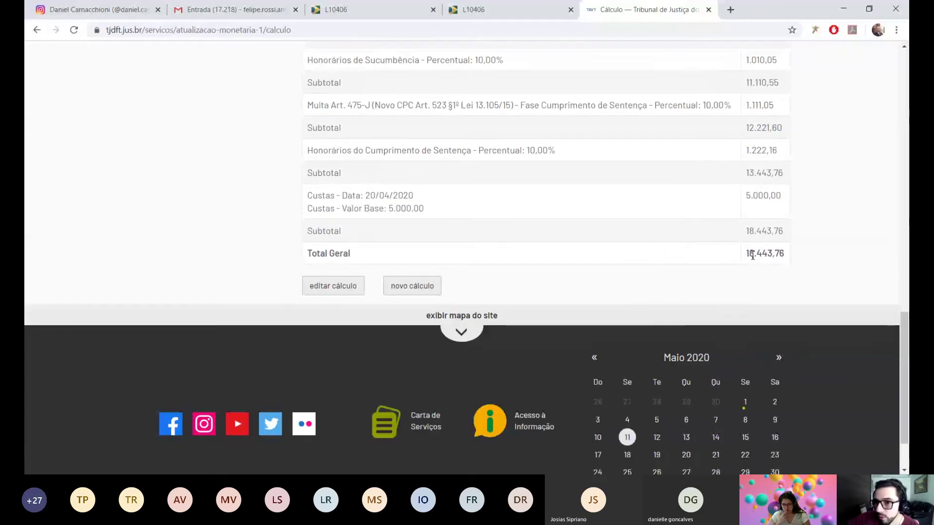
scroll(764, 245, "up", 1)
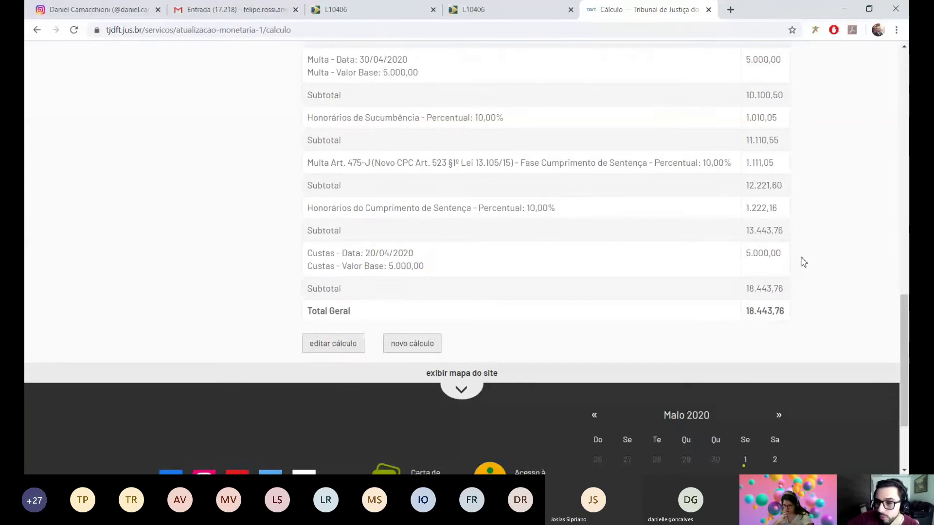
scroll(809, 204, "up", 4)
scroll(788, 195, "down", 3)
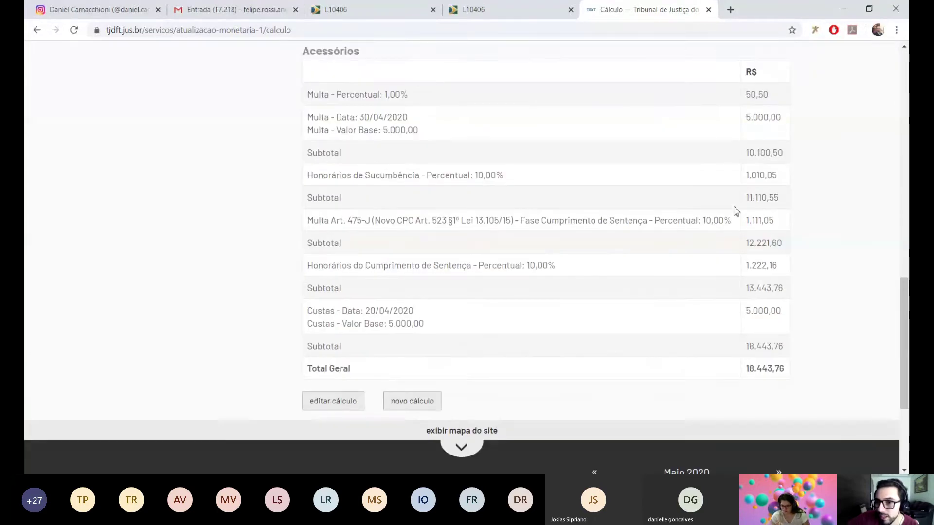
scroll(733, 209, "down", 1)
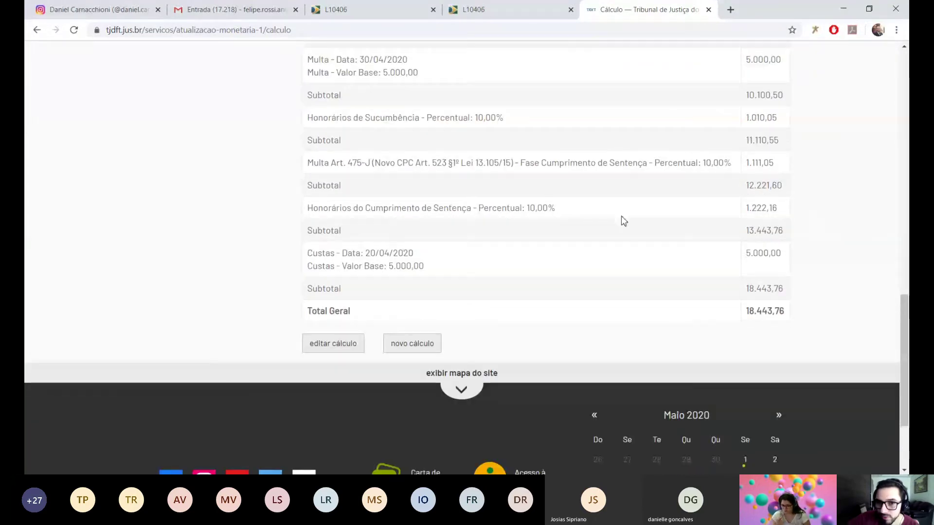